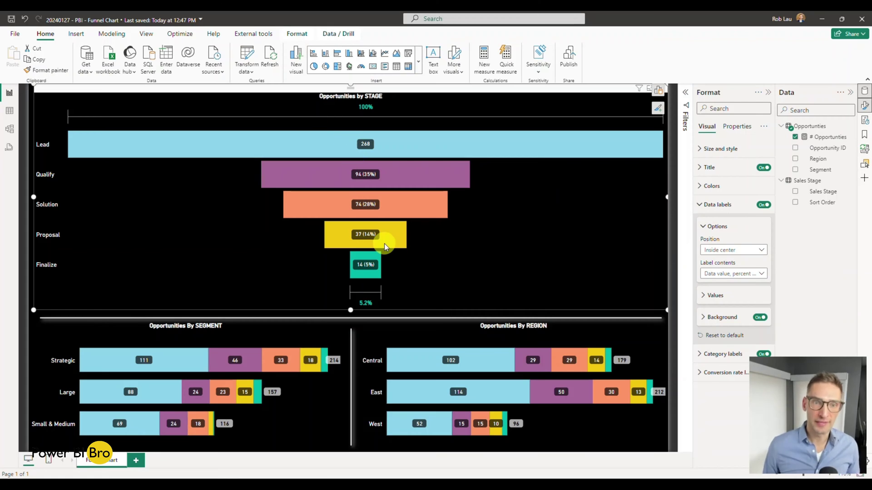
Review the 'Opportunities by STAGE' funnel, whose percent-of-first labels run from Lead down to 5.2%
{"action": "mouse_move", "coordinate": [384, 243]}
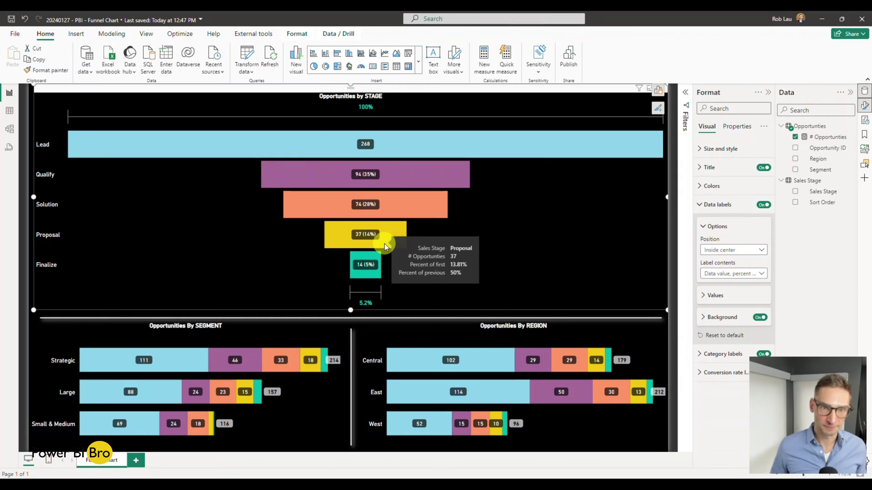
{"action": "mouse_move", "coordinate": [364, 111]}
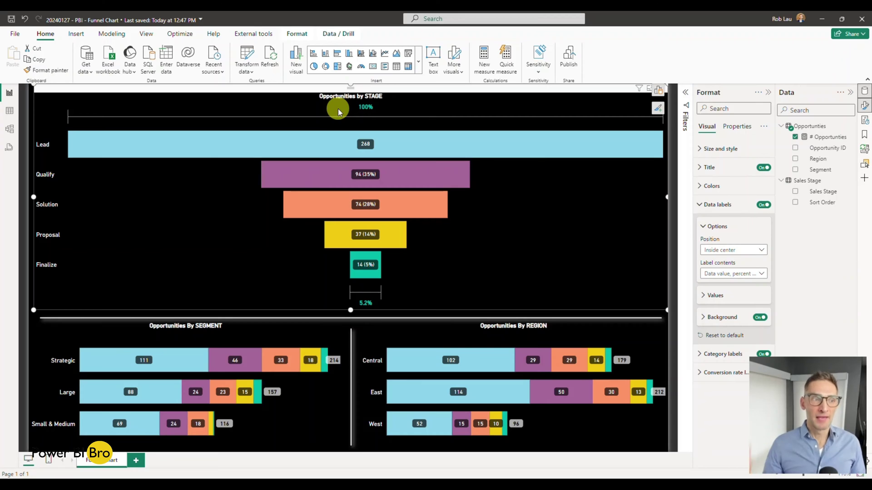
View the Opportunities table's 487 rows, then return to the funnel report page
{"action": "left_click", "coordinate": [11, 116]}
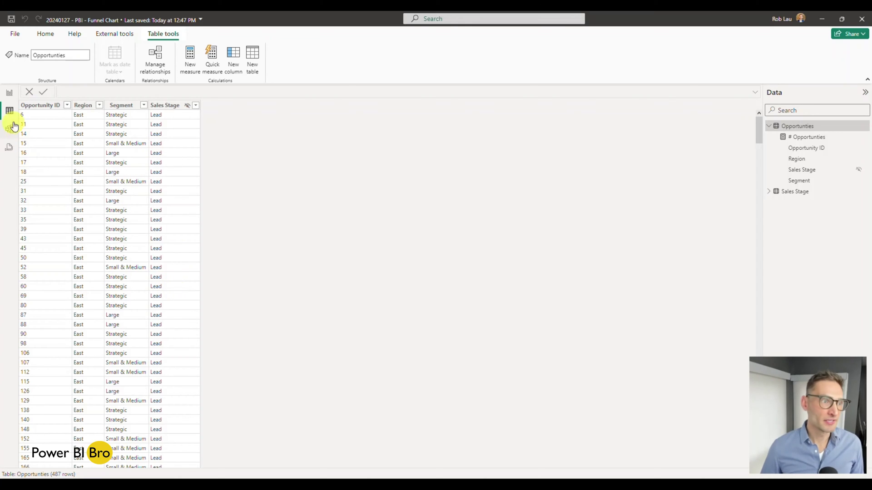
{"action": "left_click", "coordinate": [9, 93]}
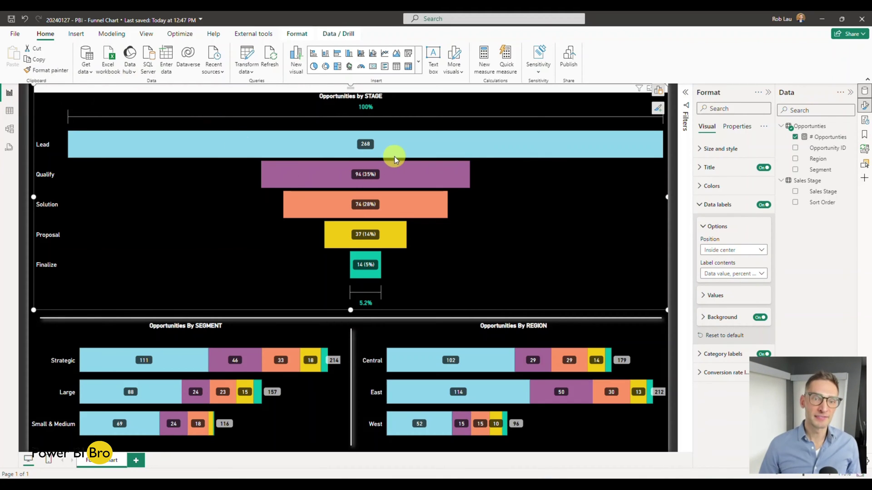
Set the funnel's label contents to 'Data value, percent of previous', e.g. Proposal 37 (50%)
{"action": "mouse_move", "coordinate": [402, 151]}
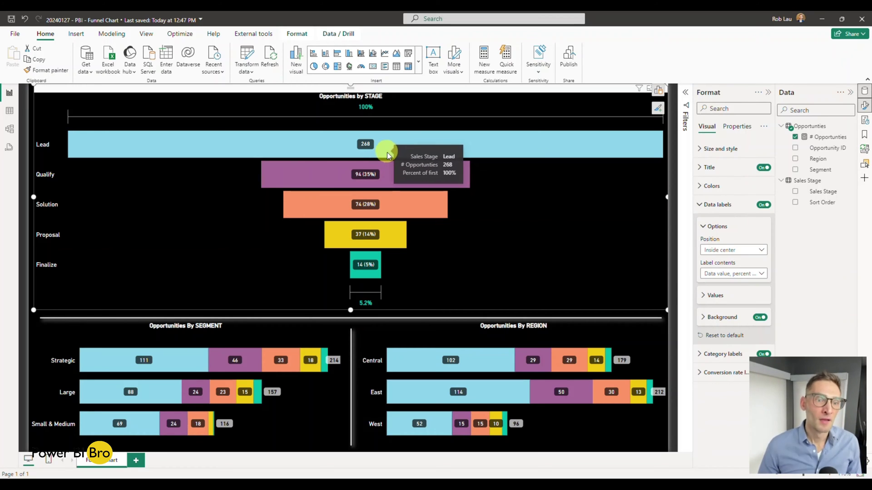
{"action": "mouse_move", "coordinate": [393, 187]}
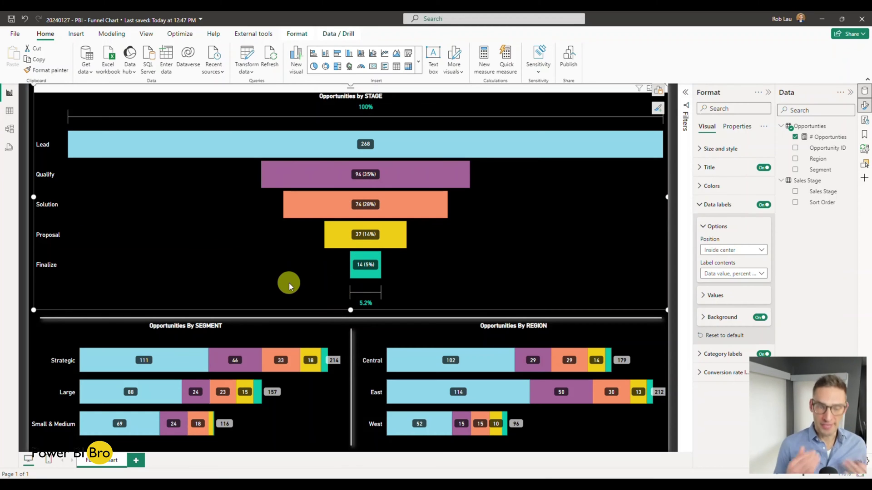
{"action": "left_click", "coordinate": [761, 273]}
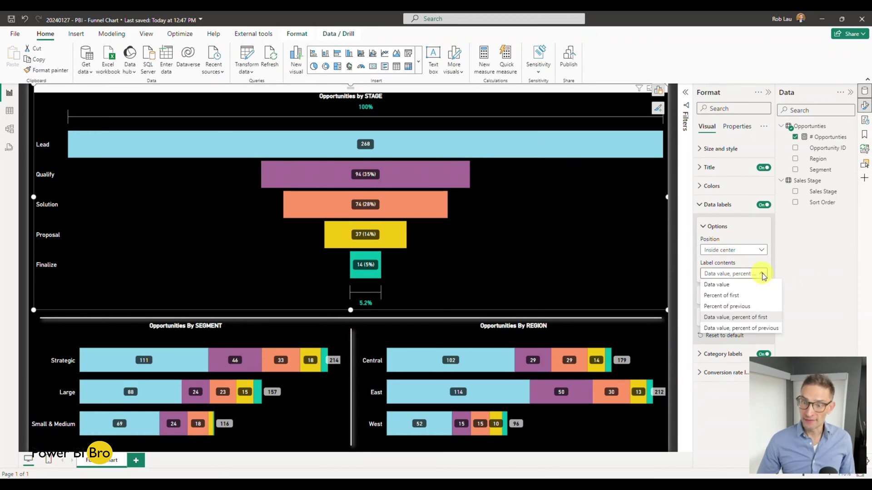
{"action": "left_click", "coordinate": [747, 328]}
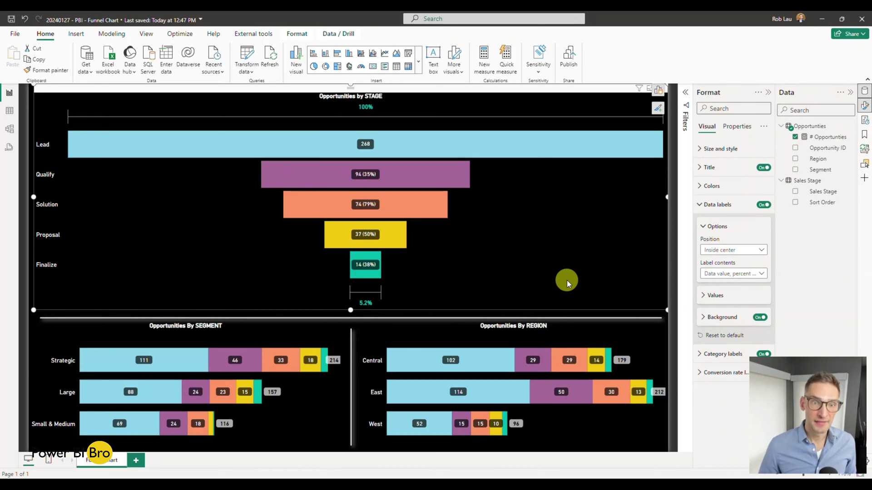
{"action": "left_click", "coordinate": [737, 273]}
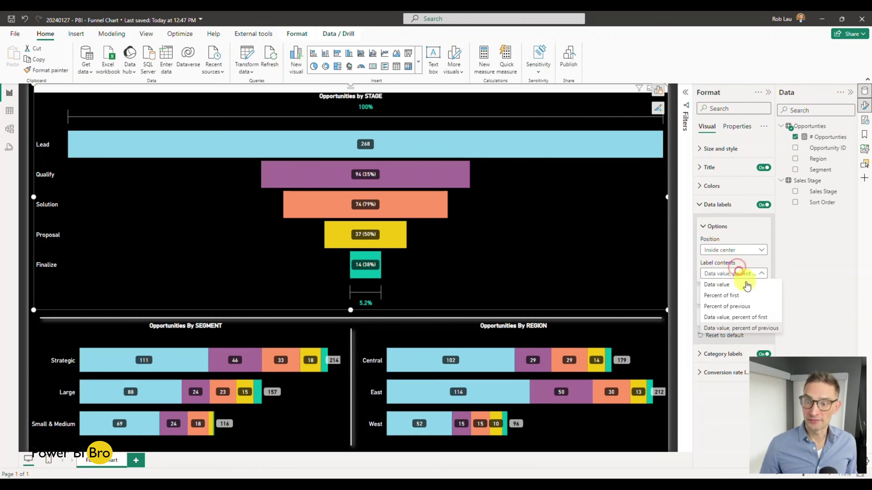
{"action": "left_click", "coordinate": [747, 317]}
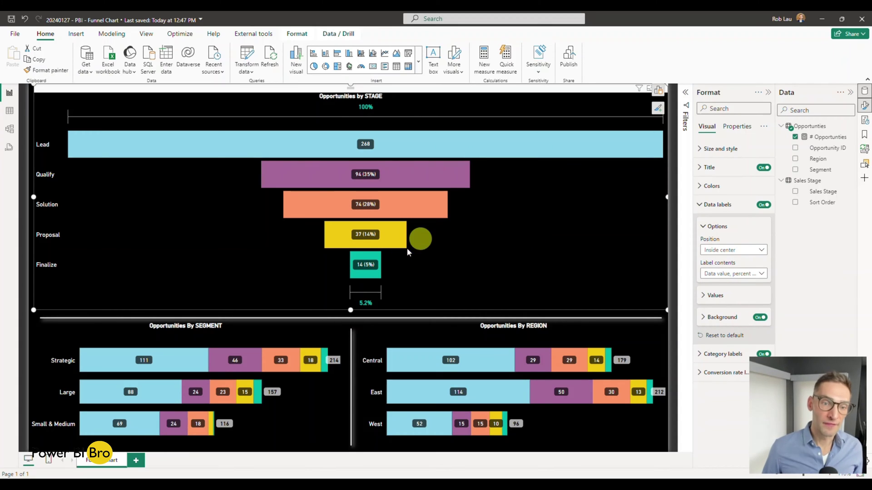
{"action": "mouse_move", "coordinate": [367, 275]}
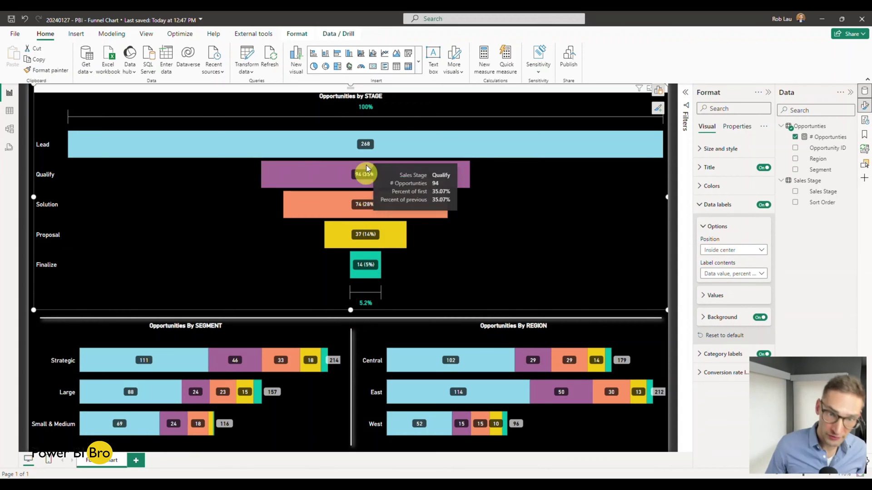
{"action": "left_click", "coordinate": [756, 275]}
{"action": "left_click", "coordinate": [747, 328]}
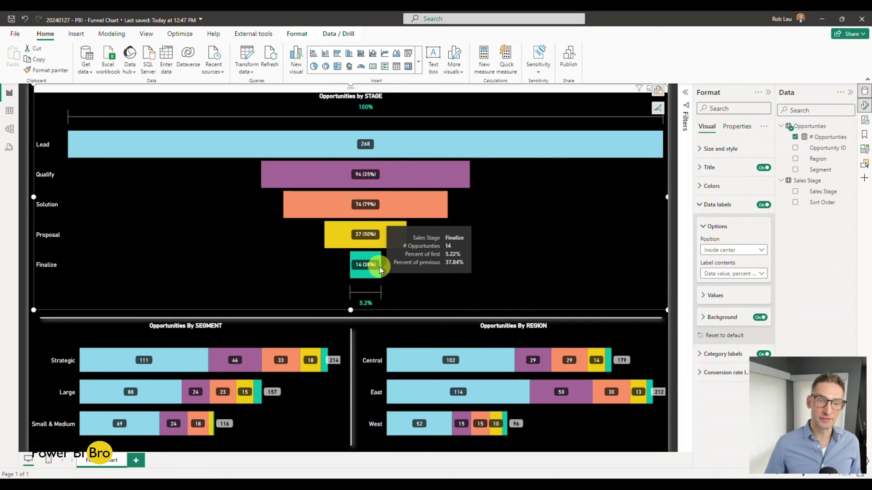
{"action": "mouse_move", "coordinate": [367, 184]}
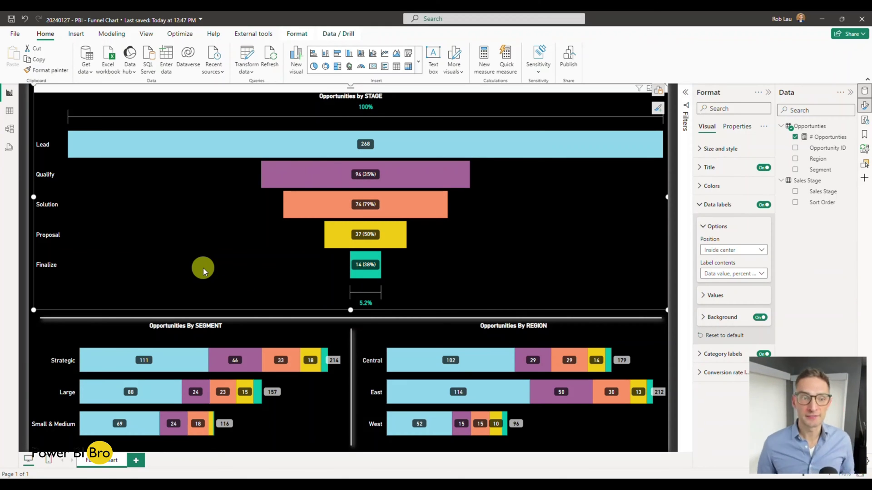
{"action": "mouse_move", "coordinate": [379, 238]}
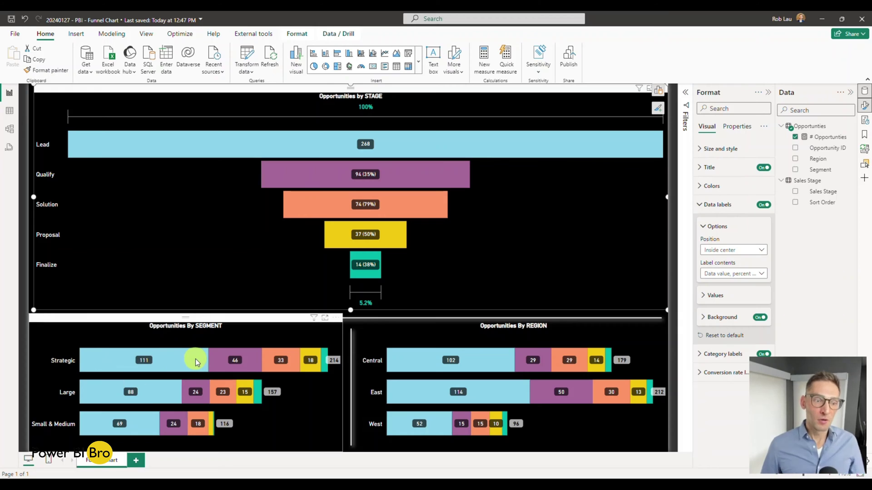
Cross-highlight the funnel by the Central, East and West regions, then clear the region highlight
{"action": "mouse_move", "coordinate": [196, 361]}
{"action": "mouse_move", "coordinate": [390, 357]}
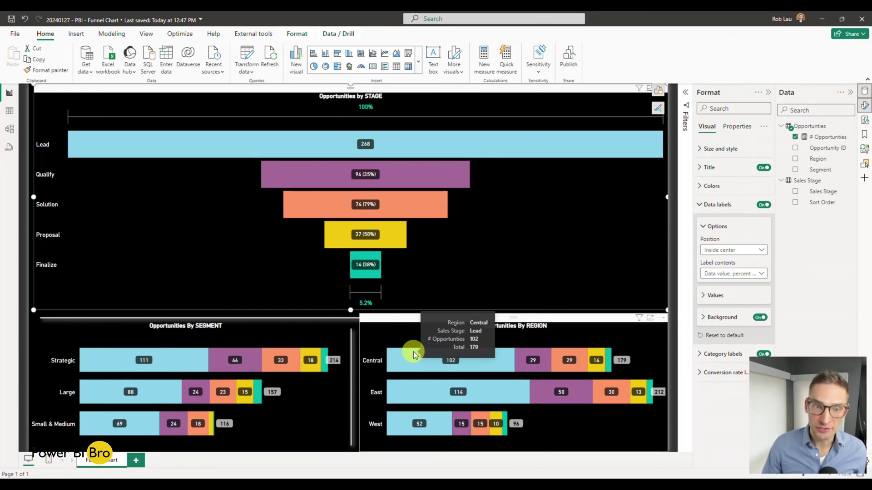
{"action": "left_click", "coordinate": [372, 362]}
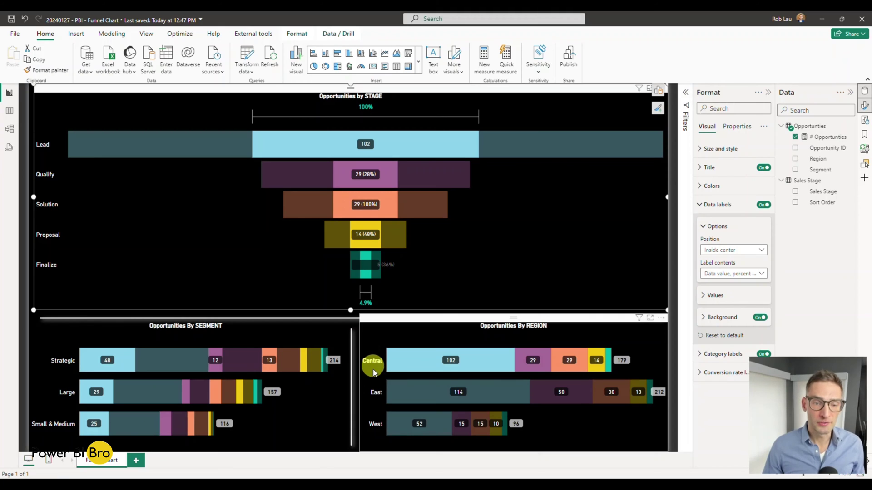
{"action": "left_click", "coordinate": [380, 392]}
{"action": "left_click", "coordinate": [376, 426]}
{"action": "left_click", "coordinate": [377, 393]}
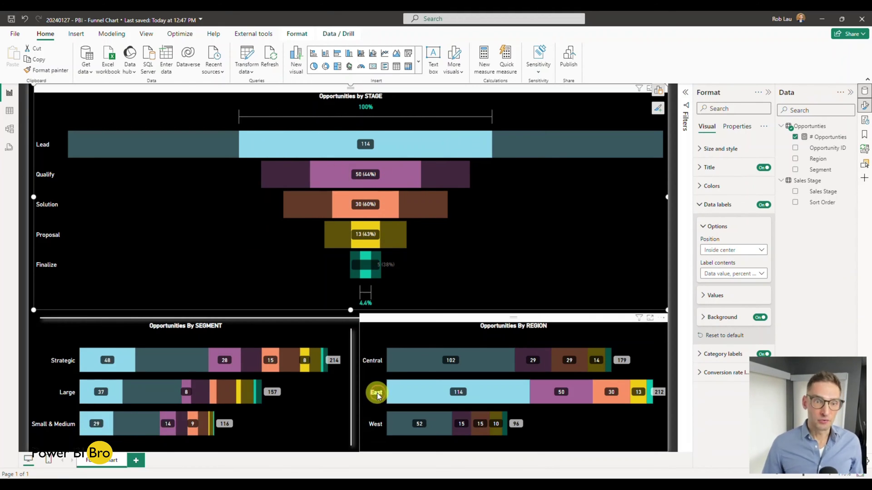
{"action": "left_click", "coordinate": [376, 361]}
{"action": "left_click", "coordinate": [348, 360]}
Cross-highlight by the Strategic, Large and Small & Medium segments, ending on Small & Medium (Lead 69)
{"action": "left_click", "coordinate": [56, 358]}
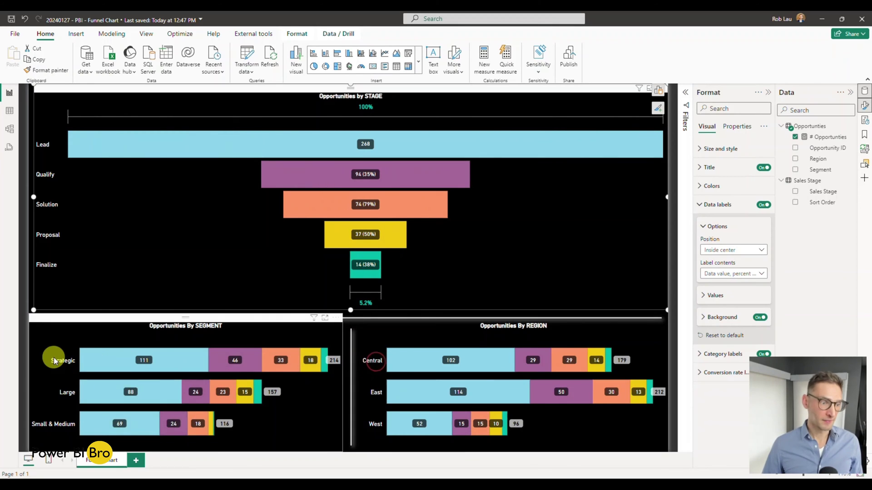
{"action": "left_click", "coordinate": [68, 393]}
{"action": "left_click", "coordinate": [68, 423]}
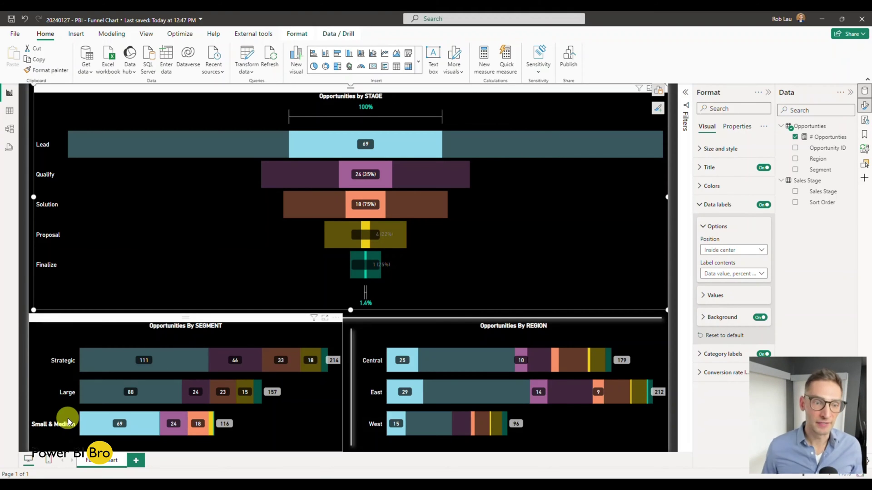
Clear the Small & Medium highlight and narrow the Opportunities by STAGE funnel to the page's left half
{"action": "left_click", "coordinate": [26, 272]}
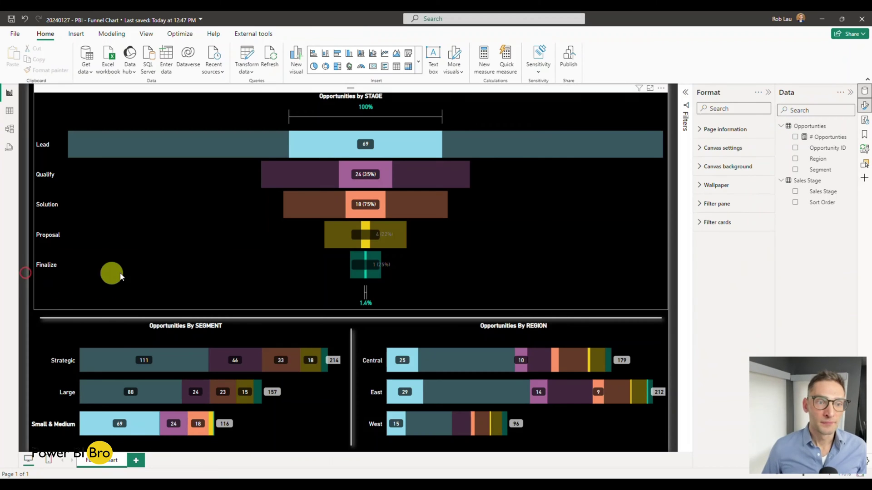
{"action": "left_click", "coordinate": [67, 426]}
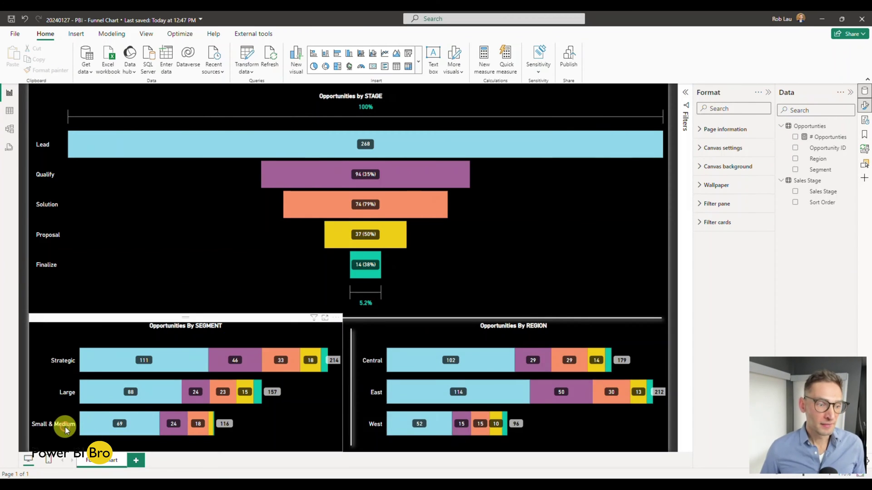
{"action": "left_click", "coordinate": [197, 241]}
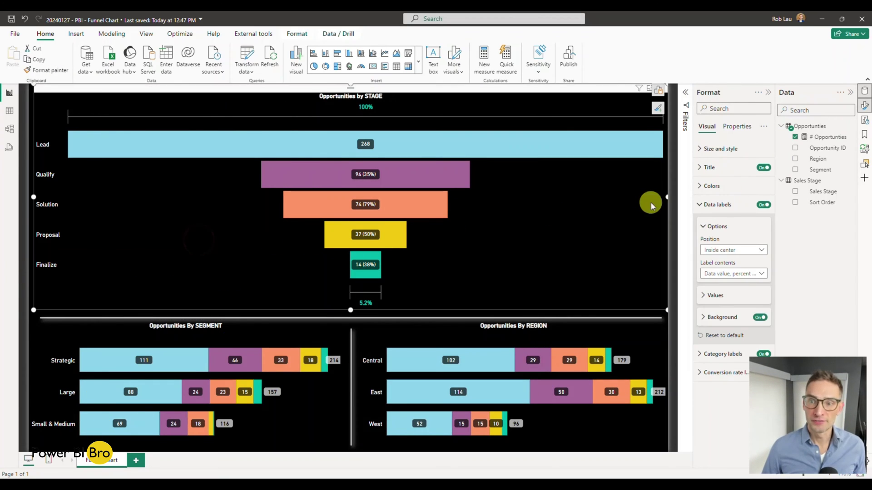
{"action": "left_click_drag", "start_coordinate": [668, 197], "coordinate": [350, 198]}
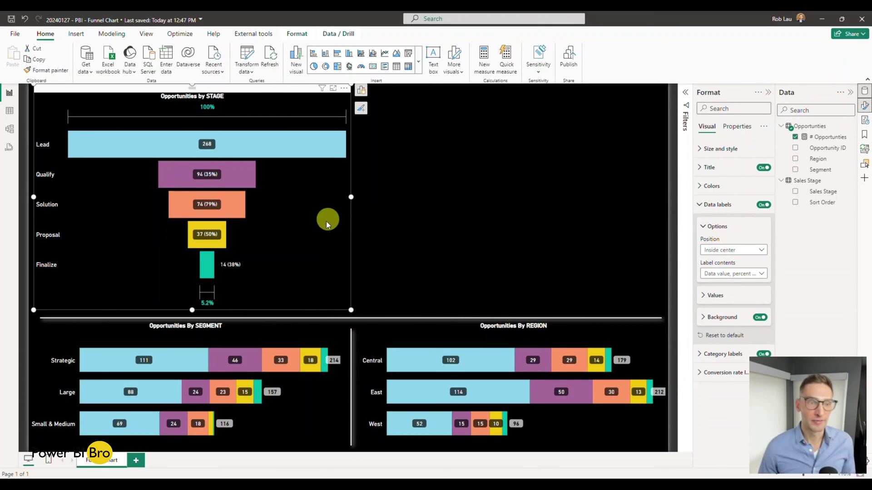
{"action": "left_click", "coordinate": [471, 166]}
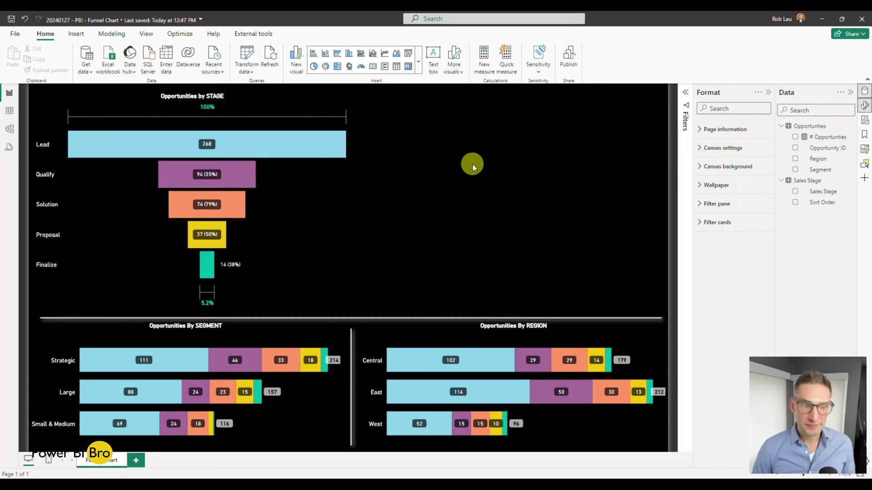
Add a new # Opportunities visual and convert it to a funnel chart showing 487
{"action": "left_click", "coordinate": [795, 137]}
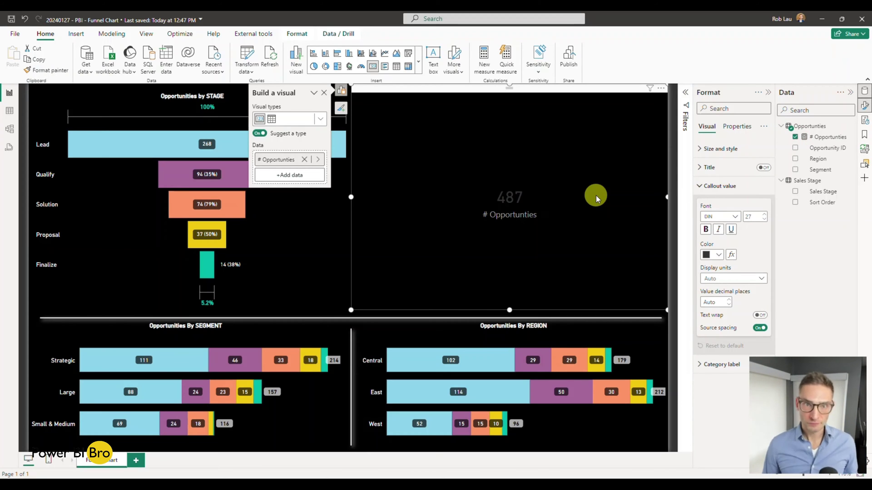
{"action": "left_click", "coordinate": [418, 64]}
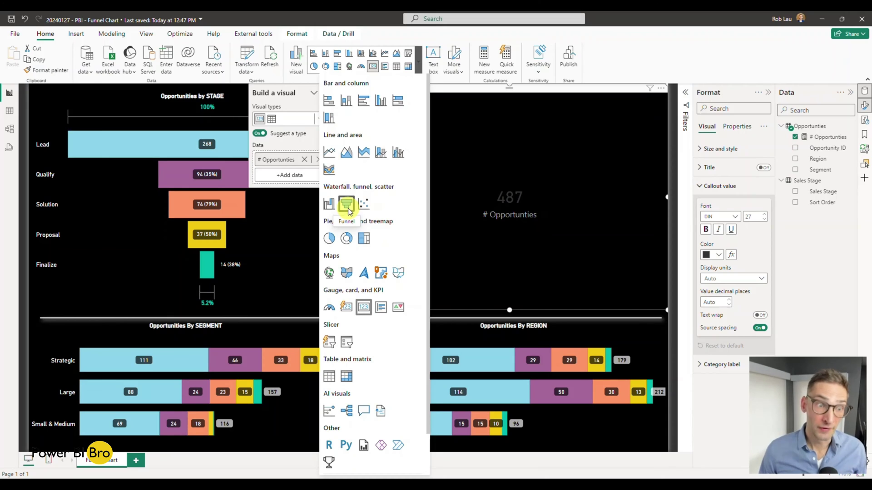
{"action": "left_click", "coordinate": [347, 206]}
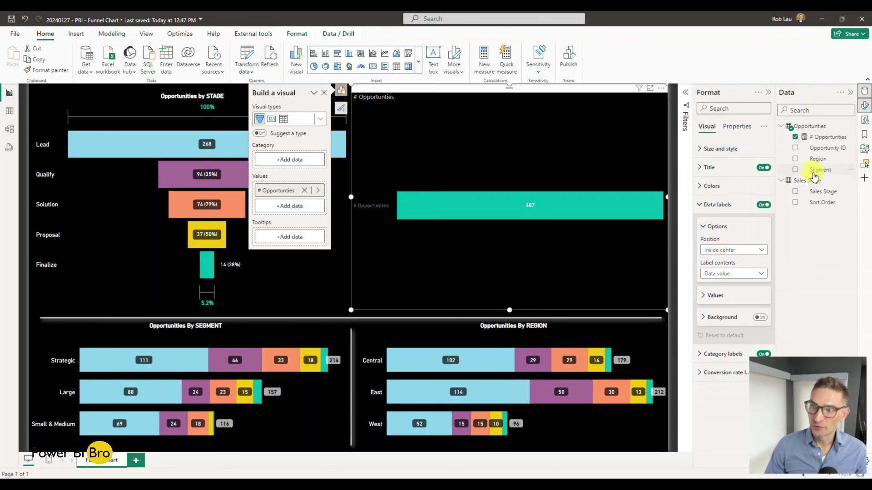
Put Sales Stage in the new funnel's Category, splitting it into Lead 268 through Finalize 14
{"action": "left_click_drag", "start_coordinate": [822, 196], "coordinate": [286, 168]}
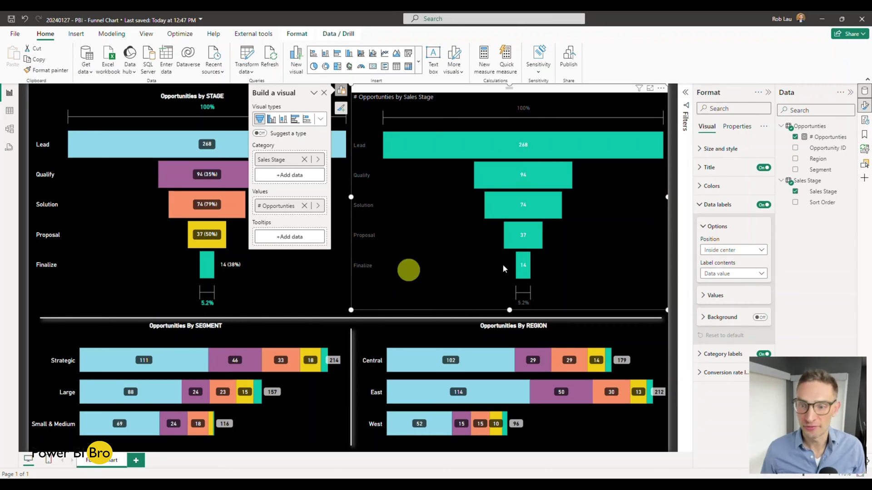
{"action": "left_click", "coordinate": [677, 319]}
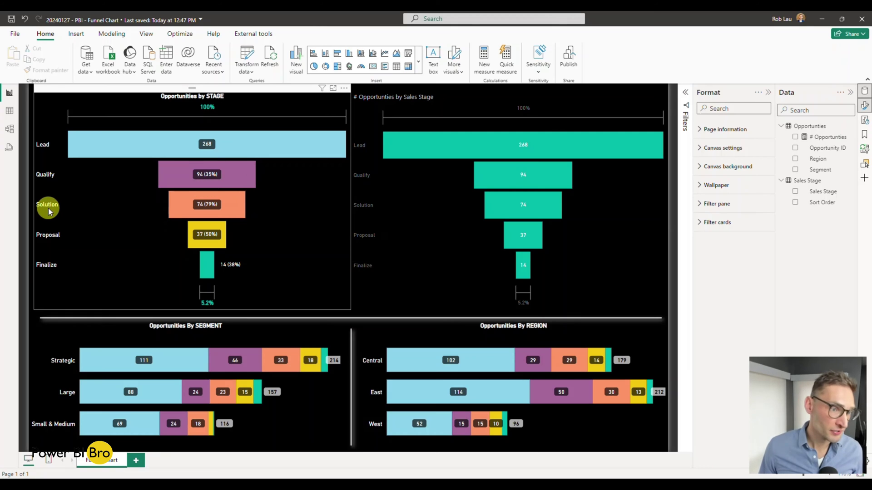
{"action": "mouse_move", "coordinate": [198, 206]}
{"action": "mouse_move", "coordinate": [270, 361]}
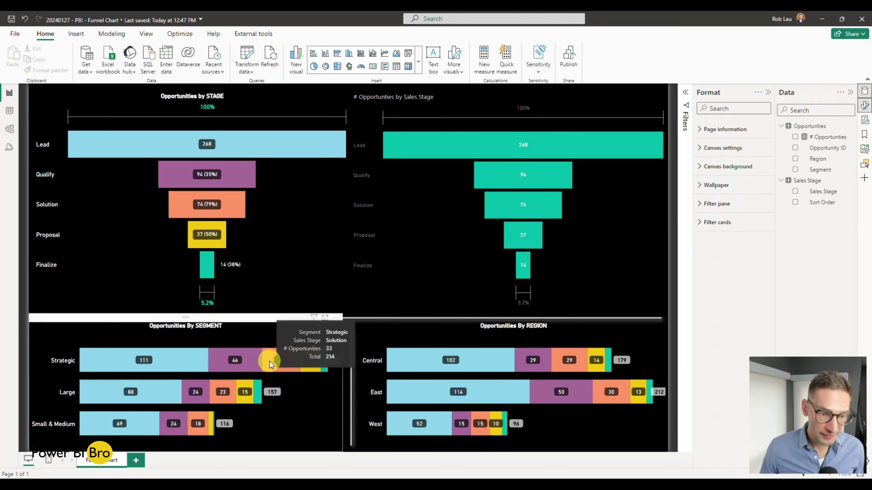
{"action": "mouse_move", "coordinate": [475, 361]}
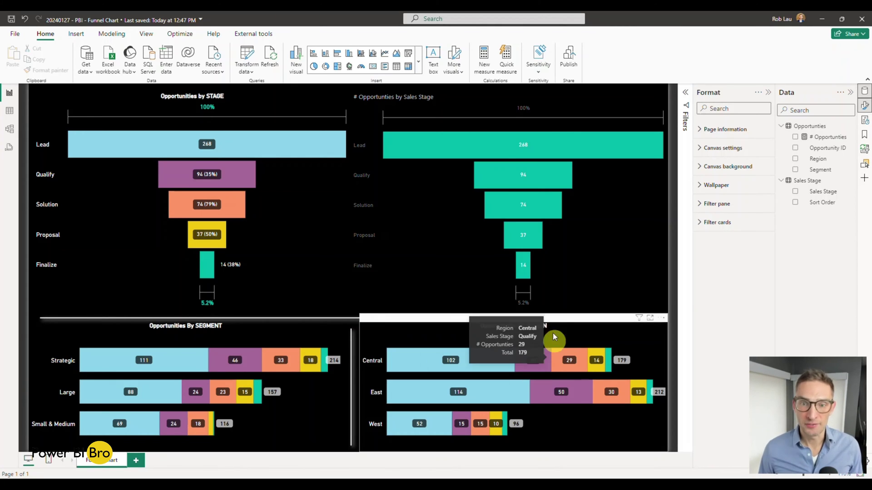
{"action": "mouse_move", "coordinate": [541, 168]}
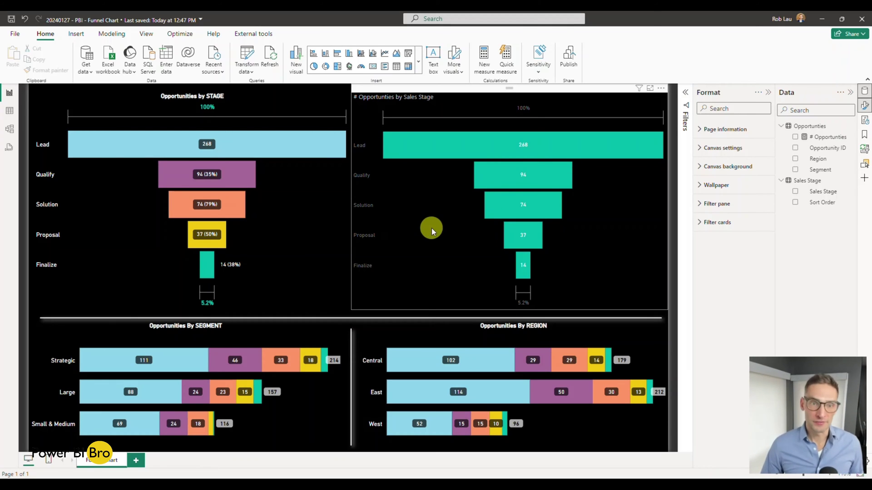
Replace the new funnel's title text with 'Opportunities by Stage'
{"action": "left_click", "coordinate": [431, 228]}
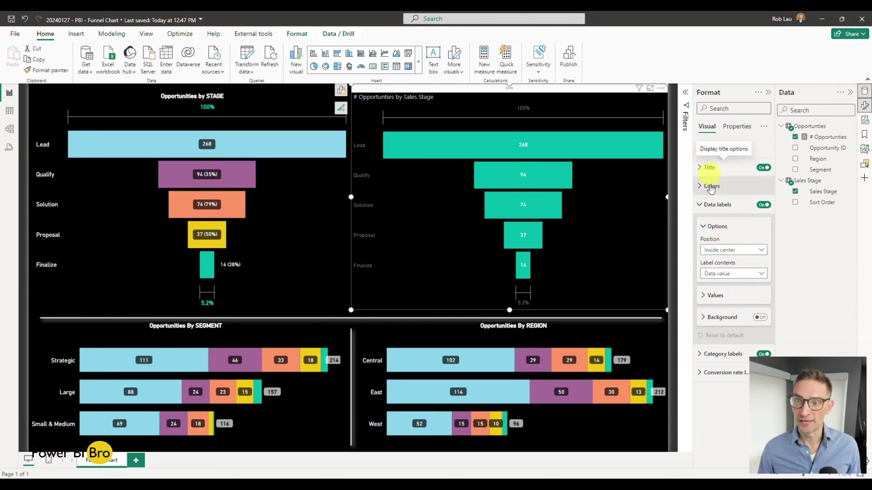
{"action": "left_click", "coordinate": [709, 208]}
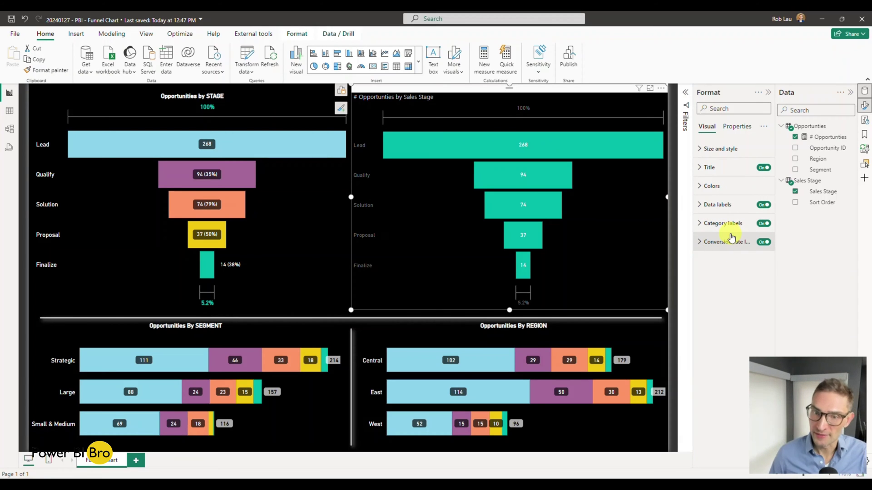
{"action": "left_click", "coordinate": [709, 167]}
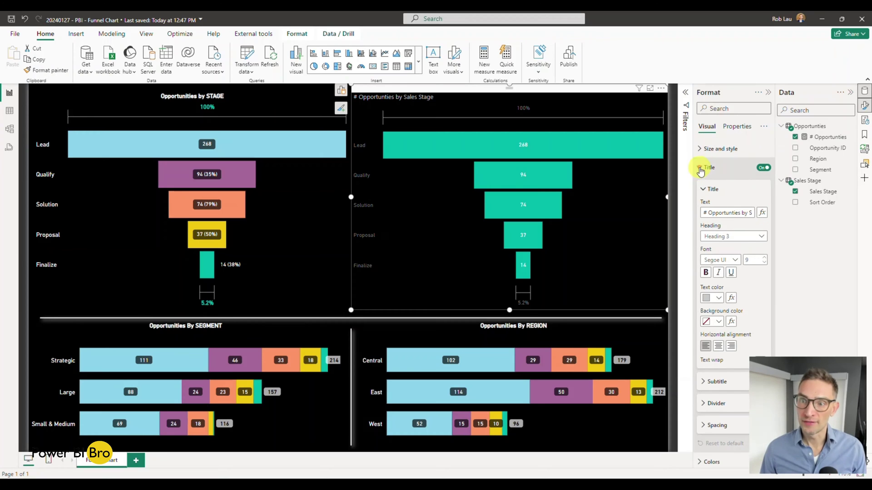
{"action": "left_click", "coordinate": [722, 213]}
{"action": "key", "text": "ctrl+a"}
{"action": "type", "text": "O"}
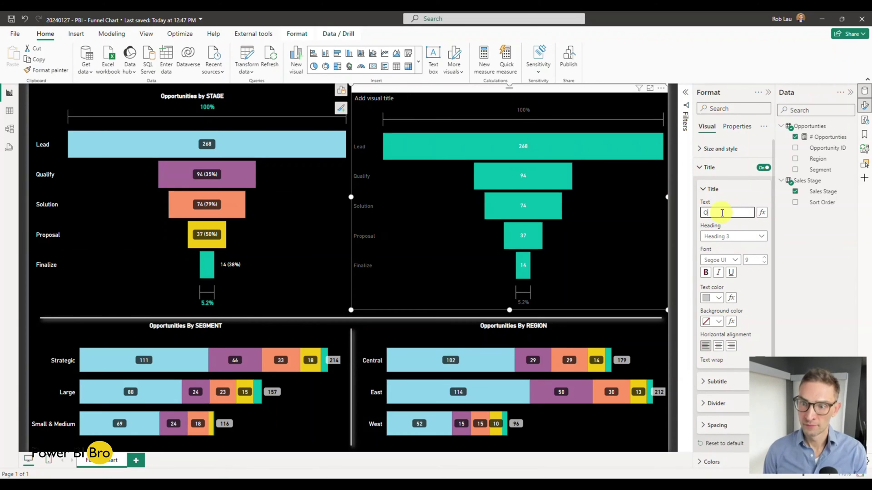
{"action": "type", "text": "pportunties by Stage"}
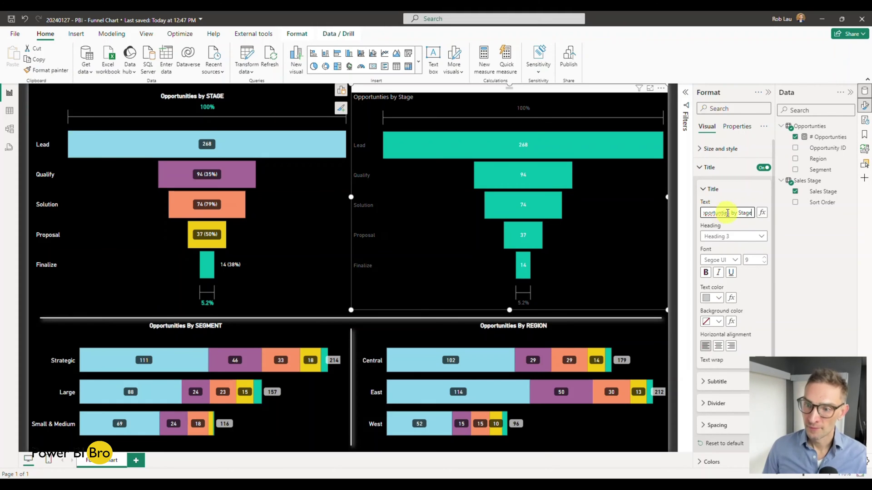
{"action": "right_click", "coordinate": [727, 213]}
{"action": "left_click", "coordinate": [730, 203]}
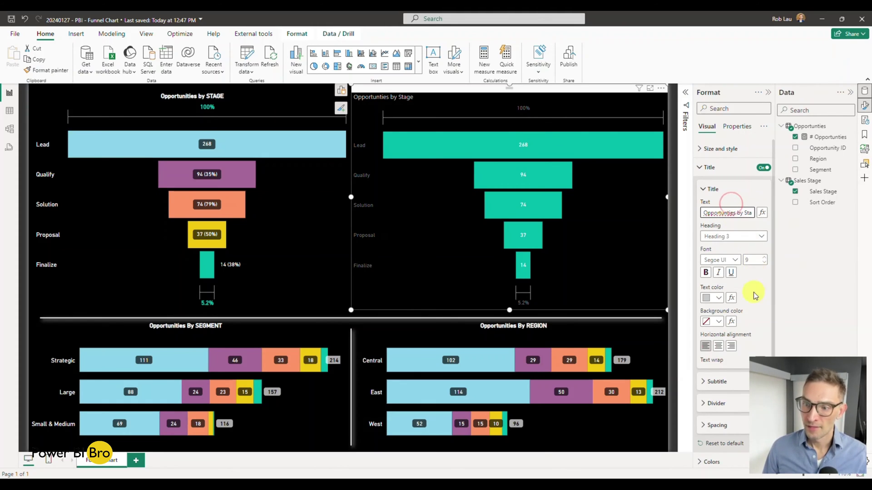
Make the title white, DIN, centred and bold, and capitalise 'Stage' to 'STAGE'
{"action": "left_click", "coordinate": [719, 297]}
{"action": "left_click", "coordinate": [713, 331]}
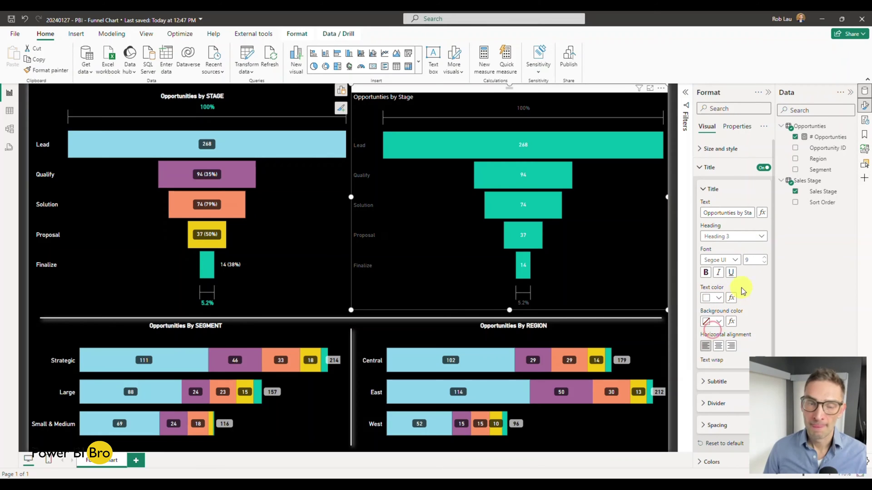
{"action": "left_click", "coordinate": [734, 259]}
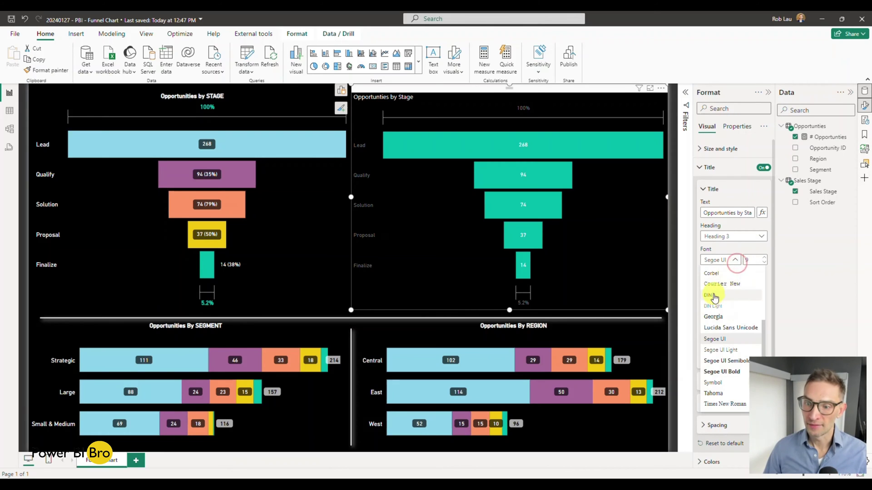
{"action": "left_click", "coordinate": [711, 298]}
{"action": "left_click", "coordinate": [720, 349]}
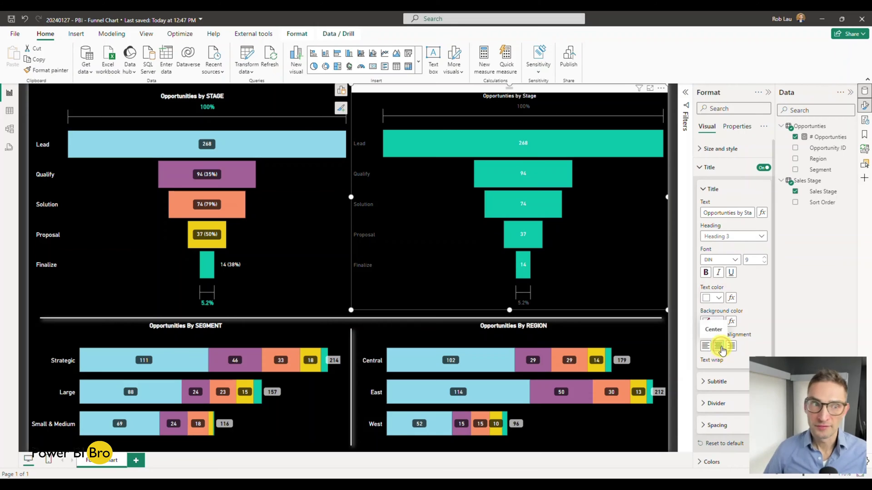
{"action": "left_click", "coordinate": [705, 274]}
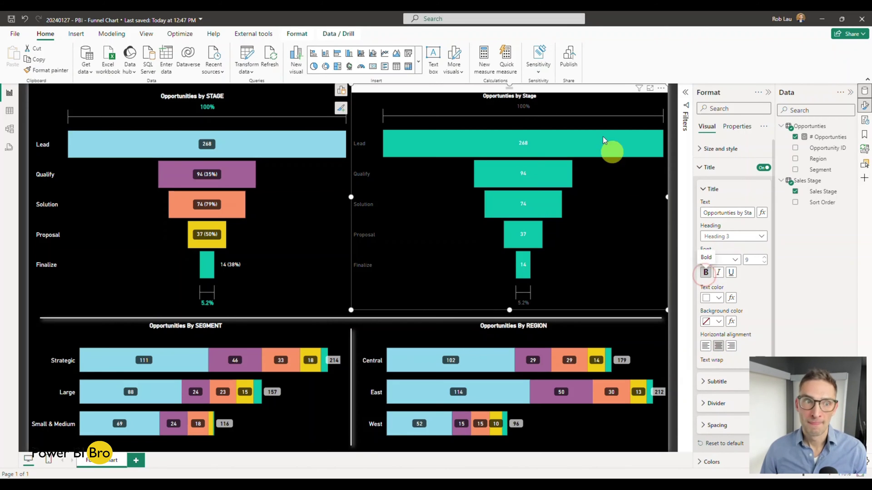
{"action": "double_click", "coordinate": [746, 213]}
{"action": "type", "text": "STAGE"}
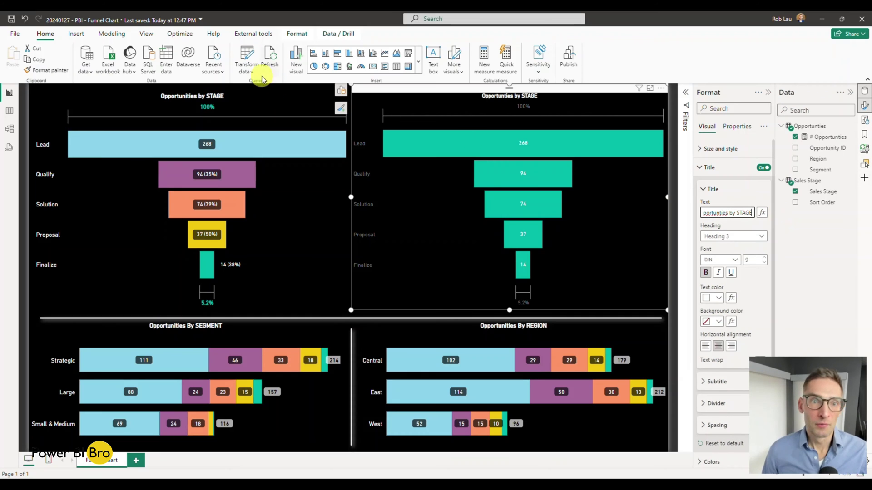
{"action": "left_click", "coordinate": [363, 345]}
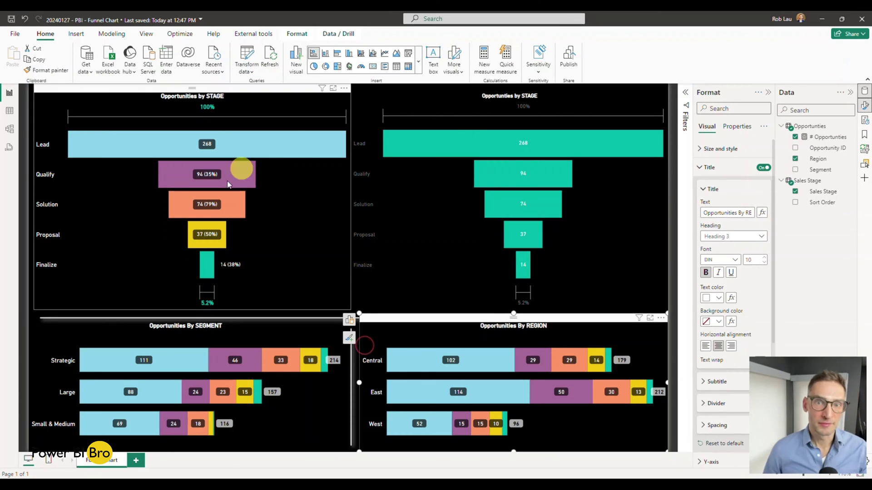
{"action": "left_click", "coordinate": [301, 216]}
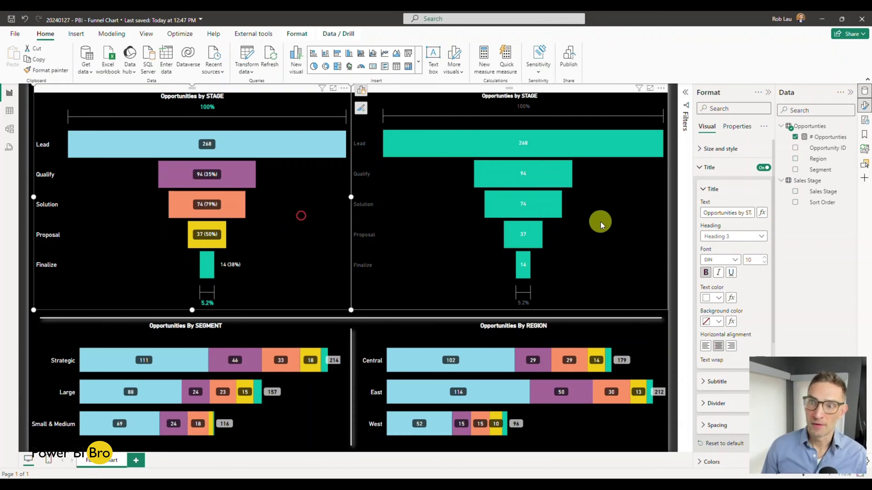
{"action": "left_click", "coordinate": [714, 149]}
{"action": "left_click", "coordinate": [718, 299]}
{"action": "scroll", "coordinate": [733, 286], "scroll_direction": "down", "scroll_amount": 2}
{"action": "left_click", "coordinate": [465, 246]}
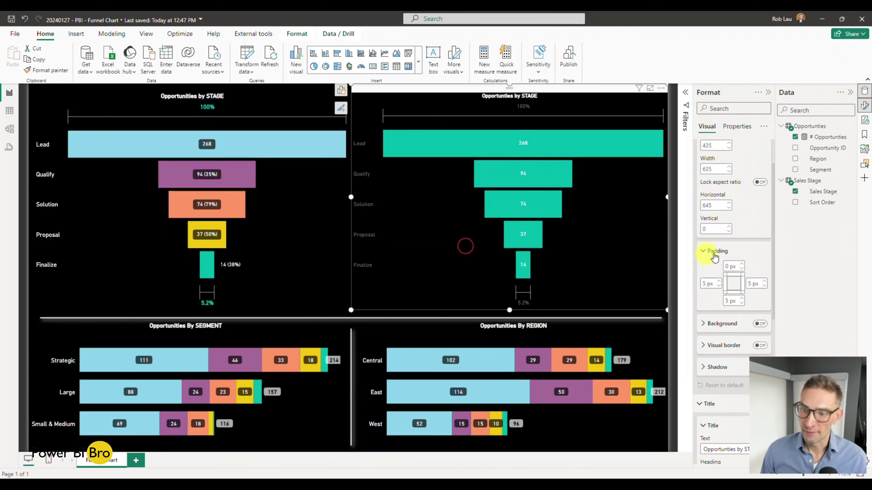
{"action": "left_click", "coordinate": [415, 230]}
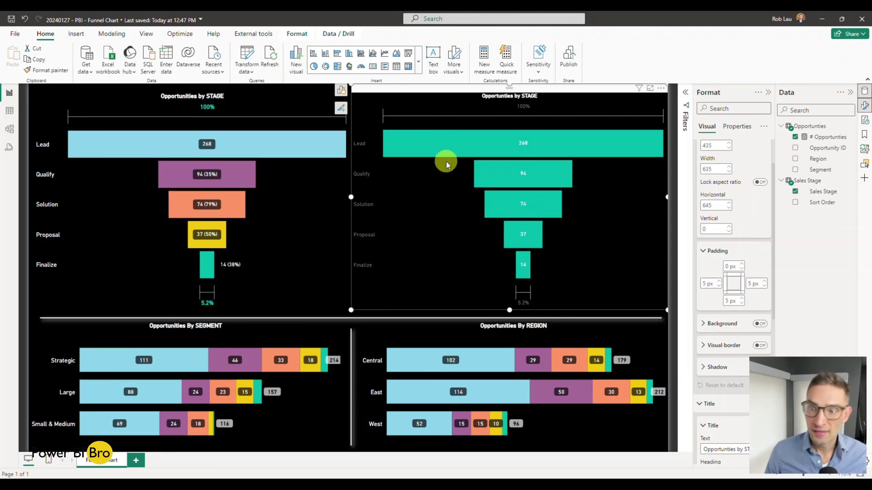
{"action": "scroll", "coordinate": [729, 195], "scroll_direction": "up", "scroll_amount": 2}
Colour the second funnel's Lead-to-Finalize category labels white
{"action": "left_click", "coordinate": [700, 154]}
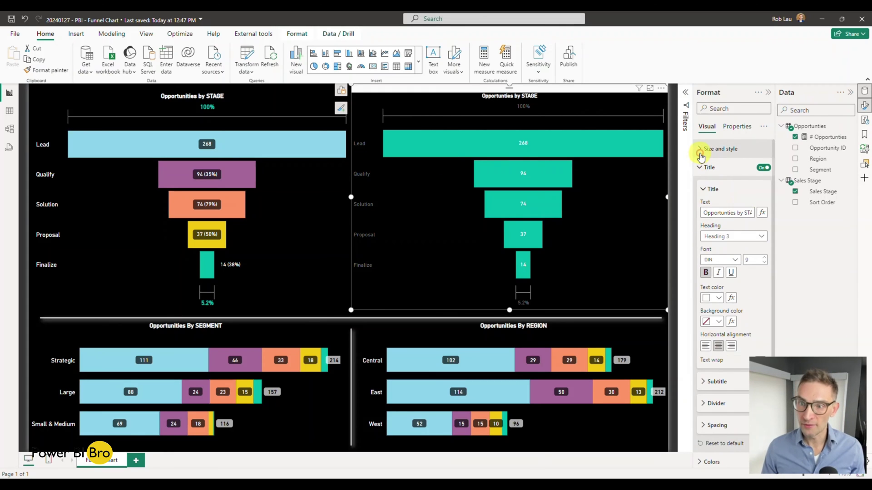
{"action": "left_click", "coordinate": [699, 168]}
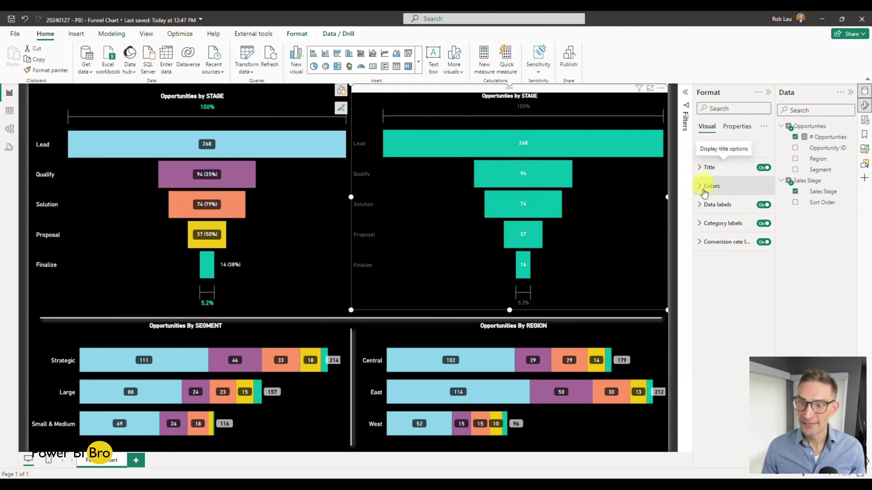
{"action": "left_click", "coordinate": [699, 225]}
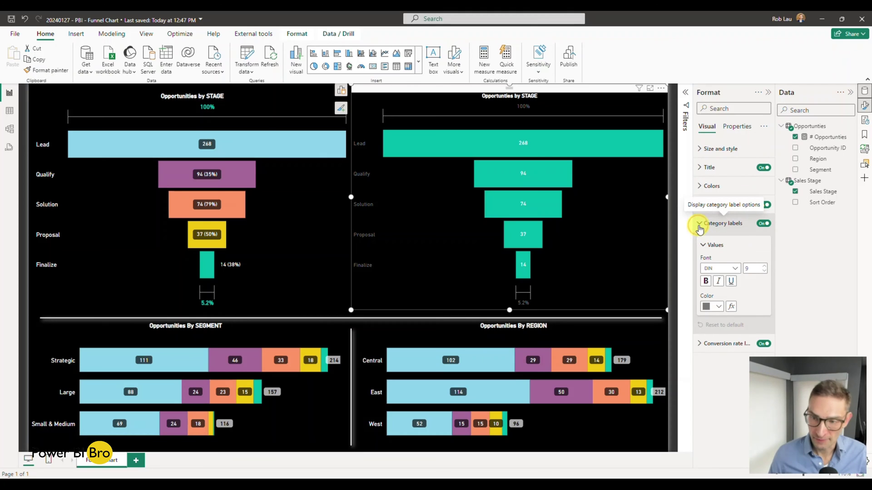
{"action": "left_click", "coordinate": [720, 311]}
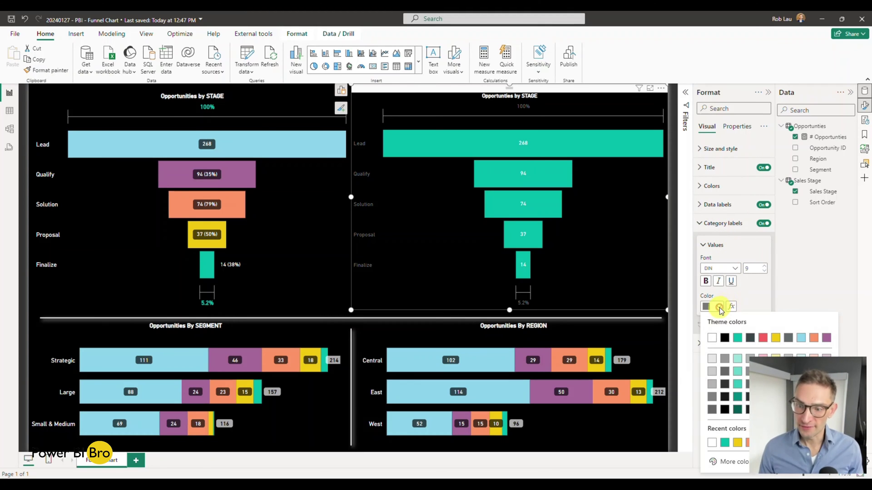
{"action": "left_click", "coordinate": [712, 336]}
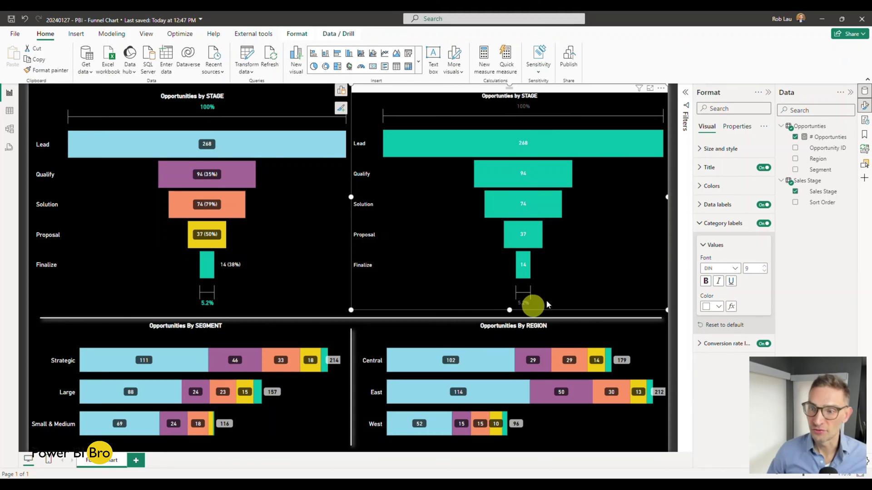
Format the second funnel's 5.2% conversion-rate label teal, bold and font size 10
{"action": "left_click", "coordinate": [699, 224]}
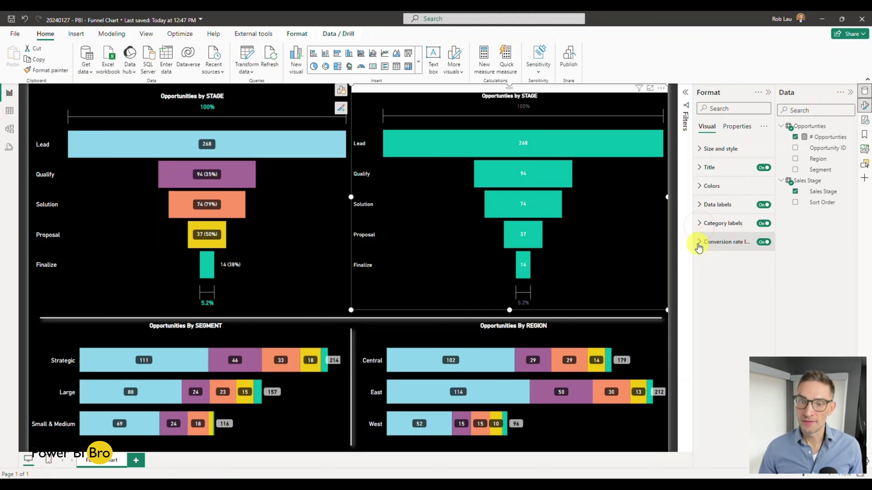
{"action": "left_click", "coordinate": [700, 242]}
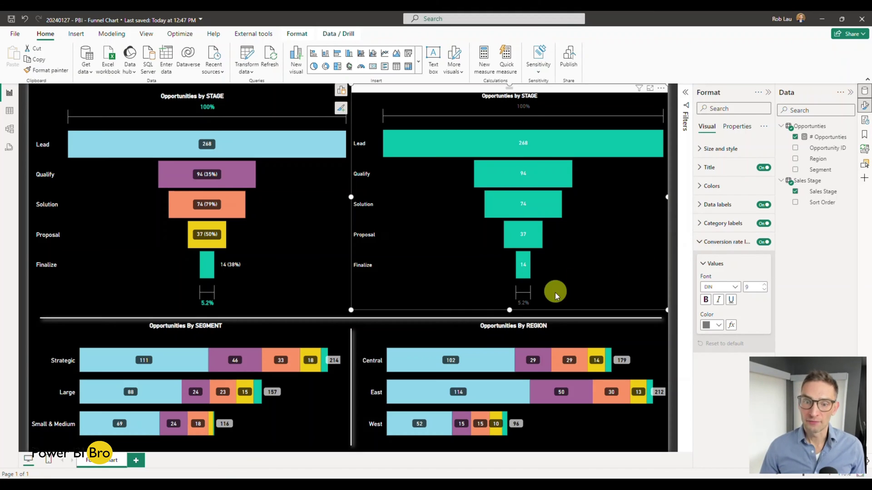
{"action": "left_click", "coordinate": [719, 325]}
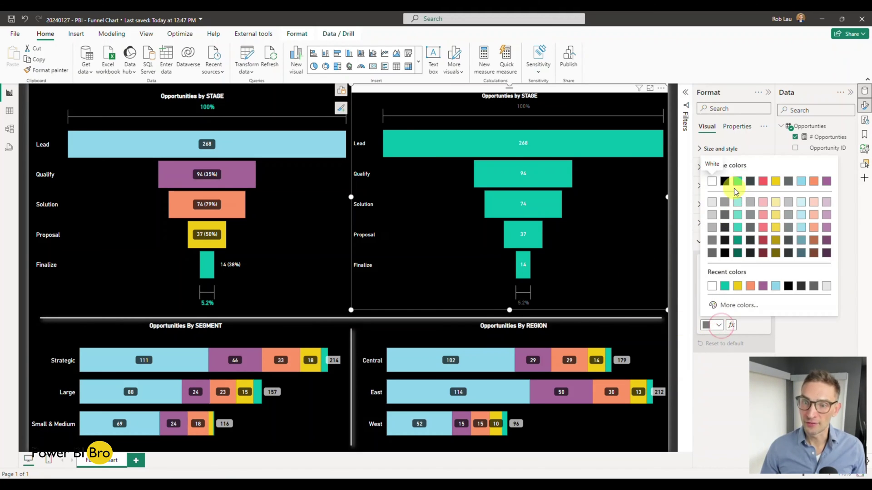
{"action": "left_click", "coordinate": [737, 182]}
{"action": "left_click", "coordinate": [706, 300]}
{"action": "left_click", "coordinate": [765, 284]}
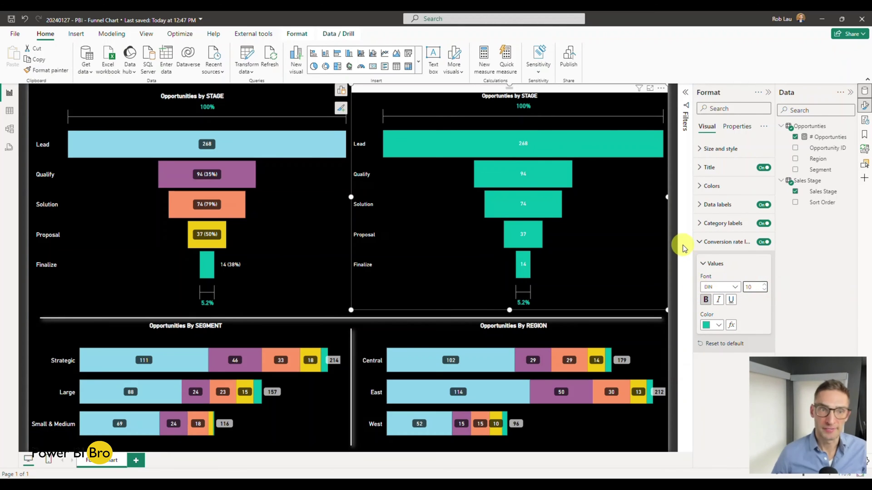
{"action": "left_click", "coordinate": [372, 334]}
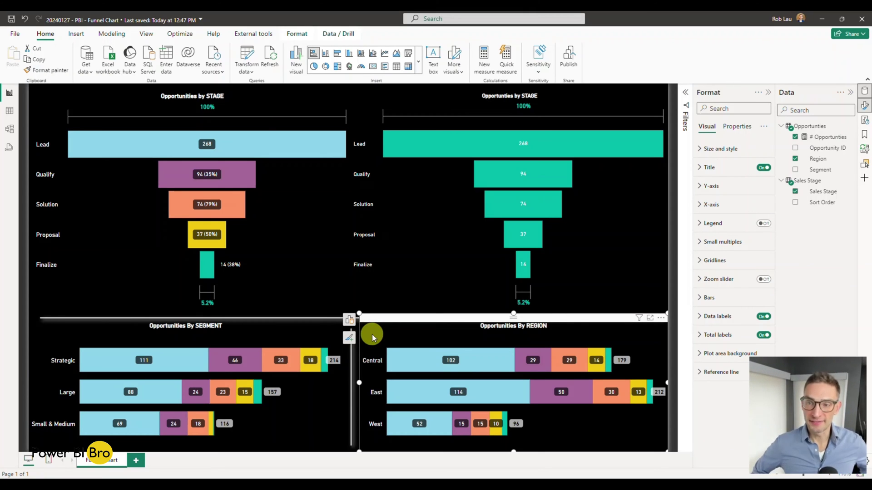
Reselect the second funnel and turn on Show all under Colors for per-stage colours
{"action": "left_click", "coordinate": [403, 229]}
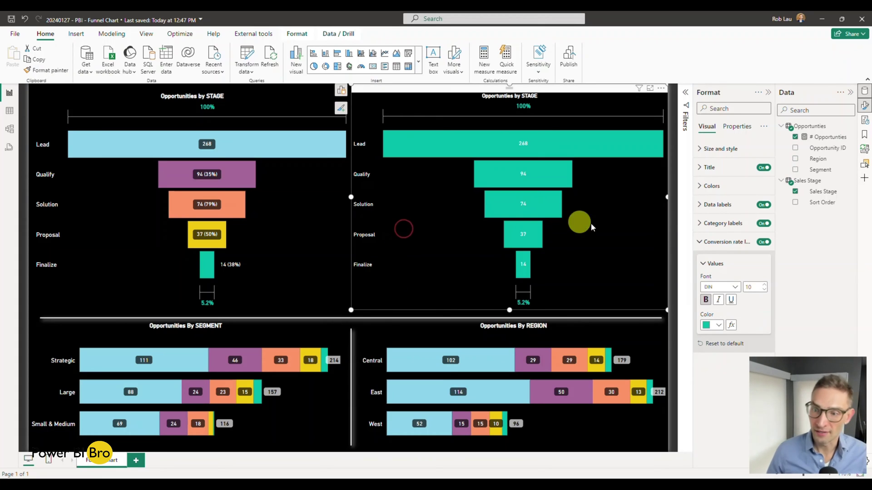
{"action": "left_click", "coordinate": [700, 241]}
{"action": "left_click", "coordinate": [700, 187]}
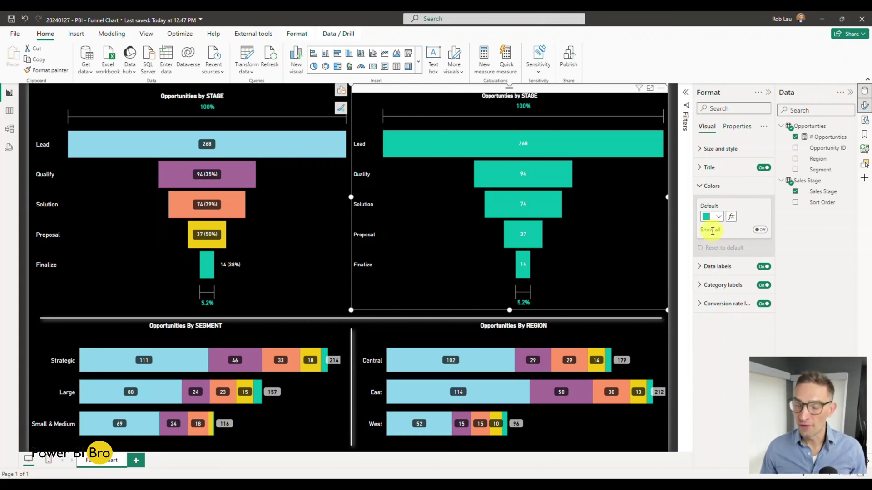
{"action": "left_click", "coordinate": [759, 231]}
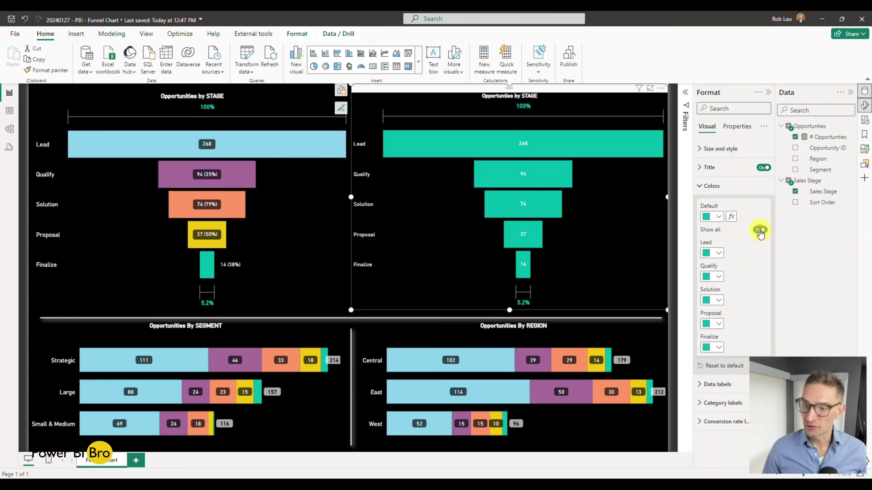
Colour the stages: Lead light blue, Qualify purple, Solution orange, Proposal yellow, Finalize teal
{"action": "left_click", "coordinate": [717, 253]}
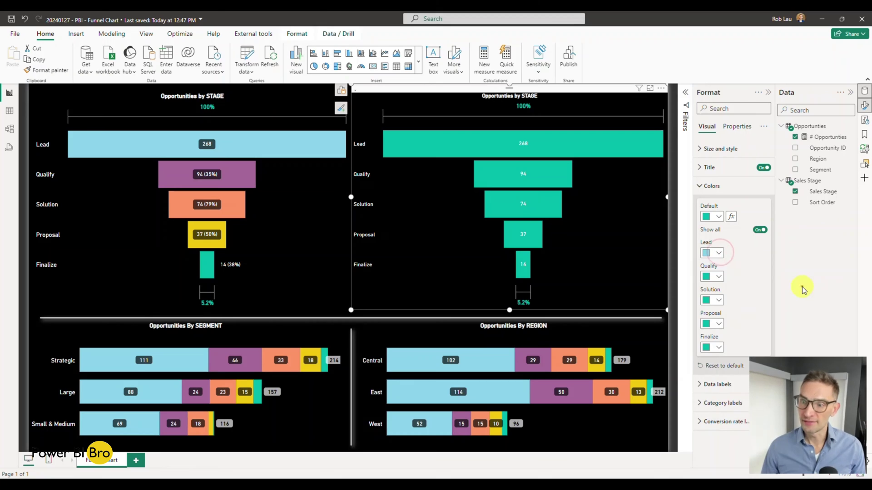
{"action": "left_click", "coordinate": [802, 289]}
{"action": "left_click", "coordinate": [718, 276]}
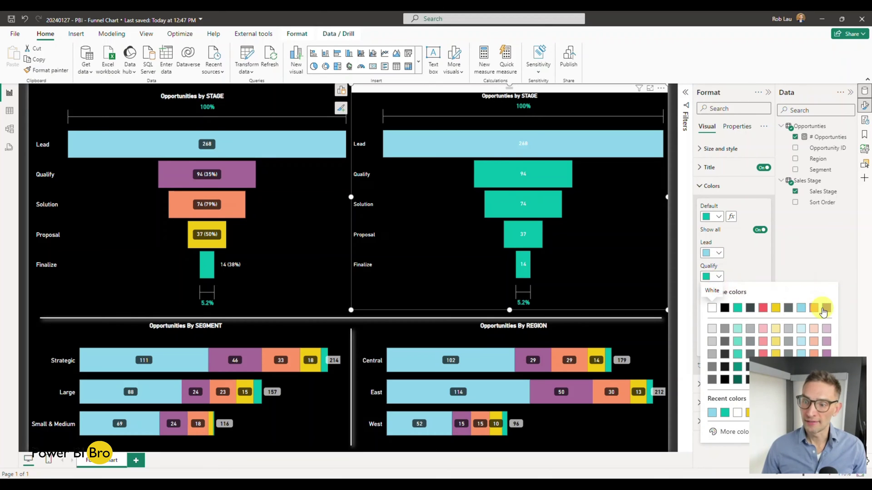
{"action": "left_click", "coordinate": [825, 310]}
{"action": "left_click", "coordinate": [719, 302]}
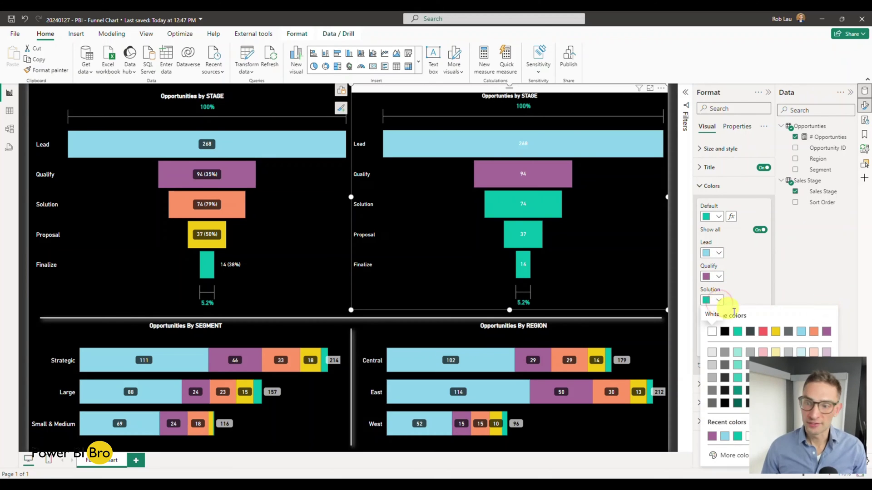
{"action": "left_click", "coordinate": [813, 332]}
{"action": "left_click", "coordinate": [719, 324]}
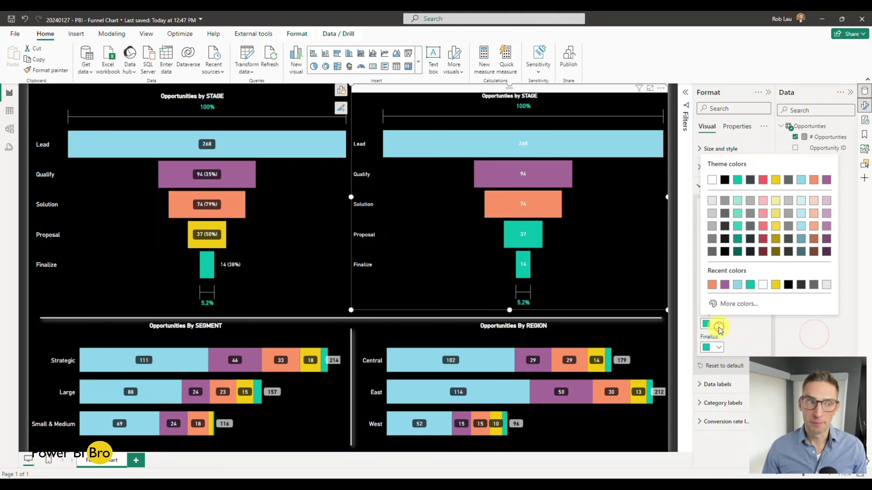
{"action": "left_click", "coordinate": [776, 179]}
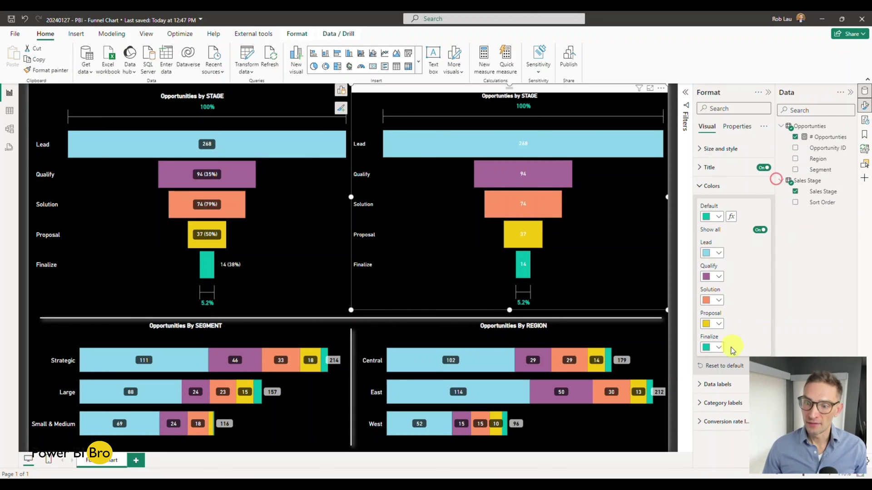
{"action": "left_click", "coordinate": [725, 350]}
{"action": "left_click", "coordinate": [736, 200]}
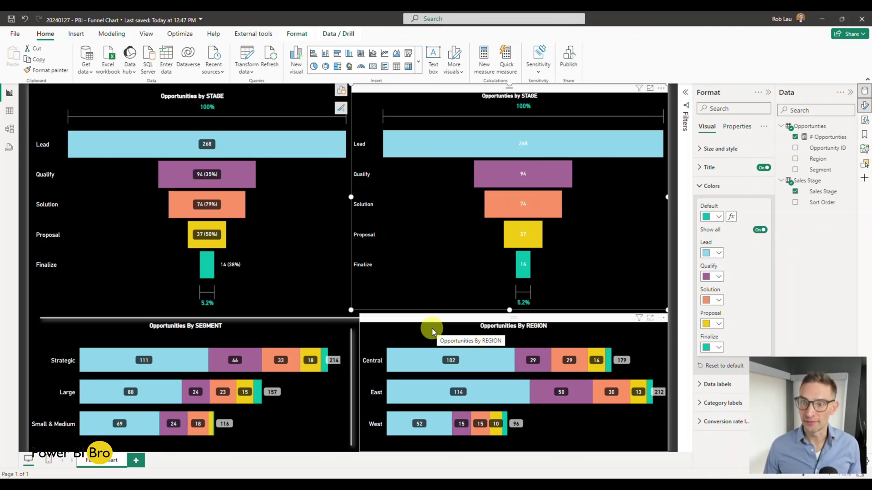
Set the data label position to Inside center after trying Outside end, and expand Options and Values
{"action": "left_click", "coordinate": [702, 186]}
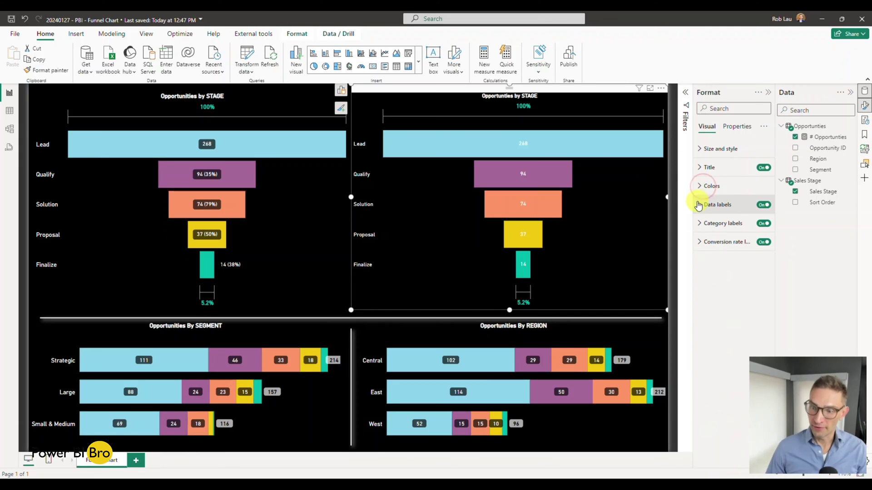
{"action": "left_click", "coordinate": [699, 205]}
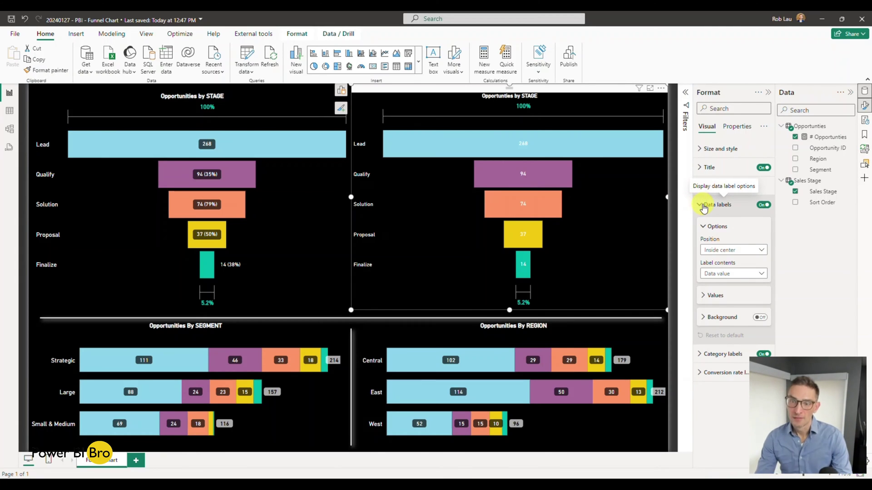
{"action": "left_click", "coordinate": [741, 250]}
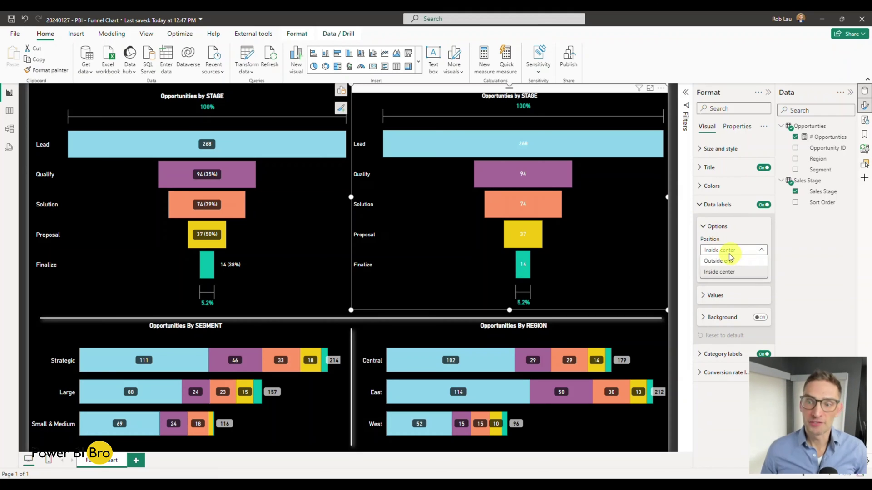
{"action": "left_click", "coordinate": [727, 261]}
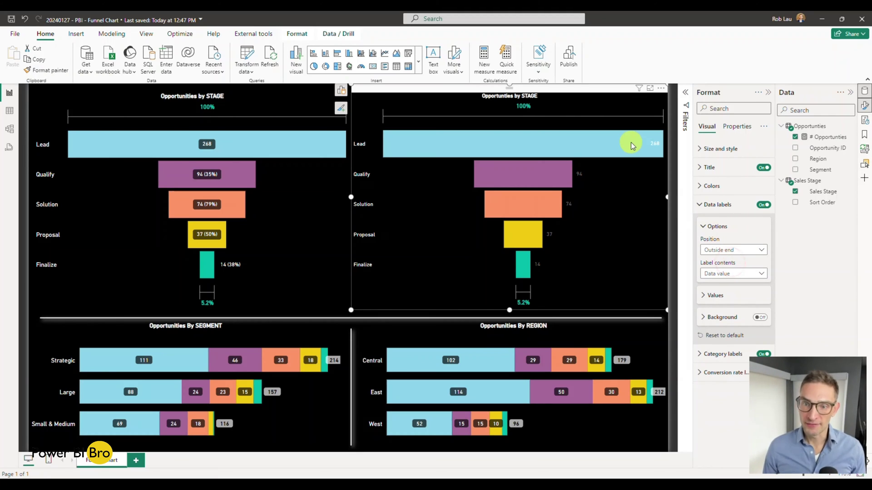
{"action": "left_click", "coordinate": [742, 251]}
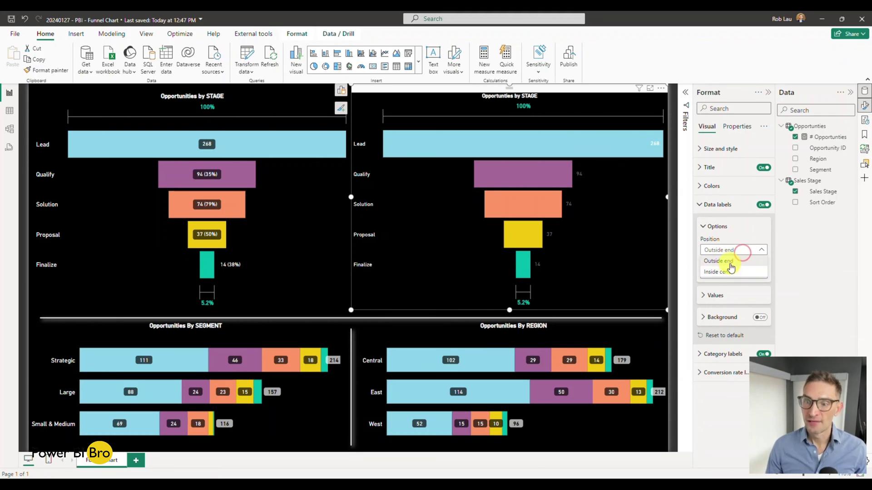
{"action": "left_click", "coordinate": [727, 271]}
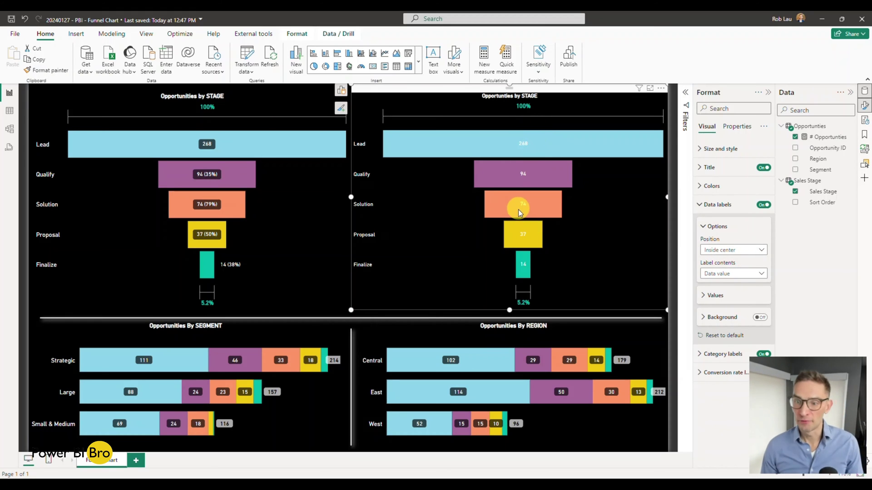
{"action": "left_click", "coordinate": [703, 226]}
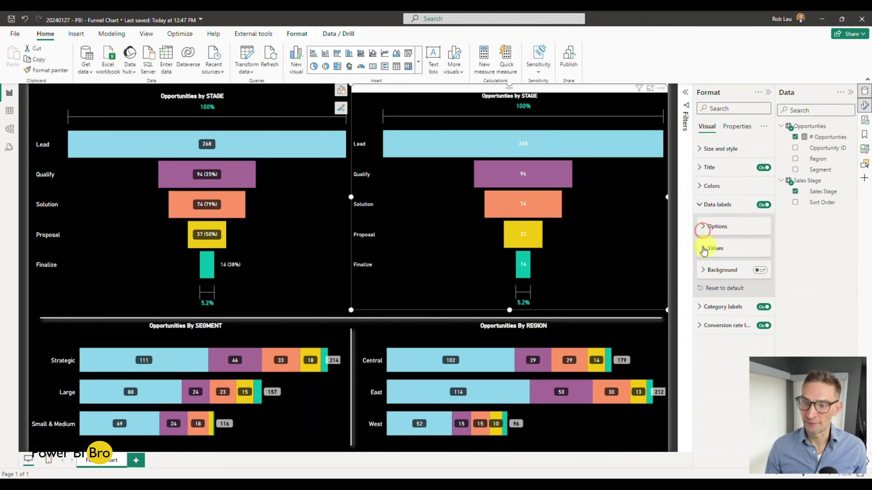
{"action": "left_click", "coordinate": [703, 249]}
{"action": "left_click", "coordinate": [704, 226]}
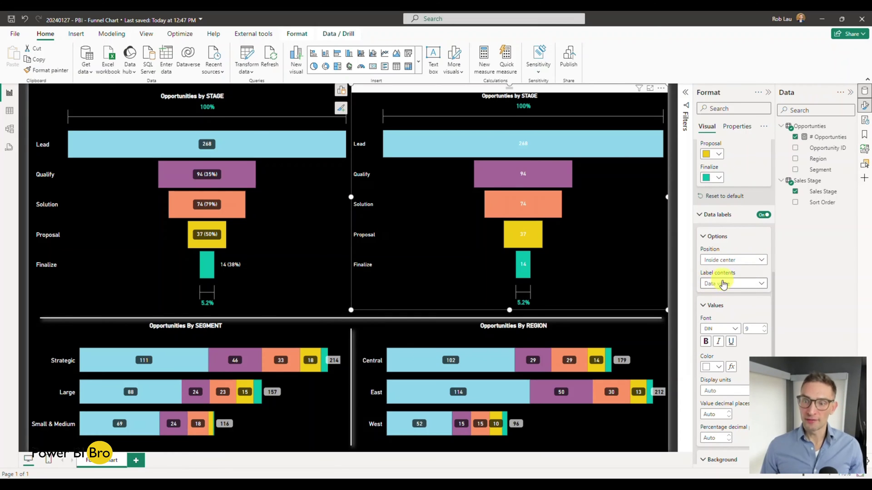
{"action": "mouse_move", "coordinate": [527, 151]}
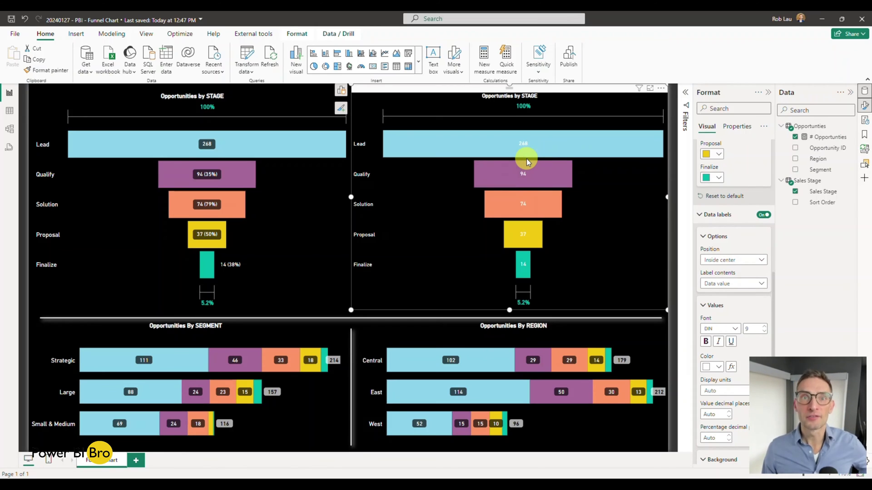
Set label contents to 'Data value, percent of previous', giving labels like 94 (35.07%)
{"action": "left_click", "coordinate": [727, 284]}
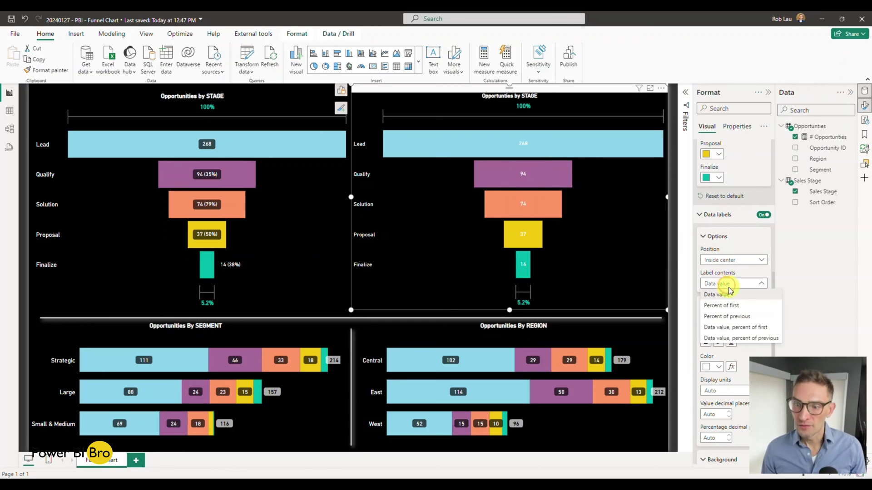
{"action": "left_click", "coordinate": [732, 306]}
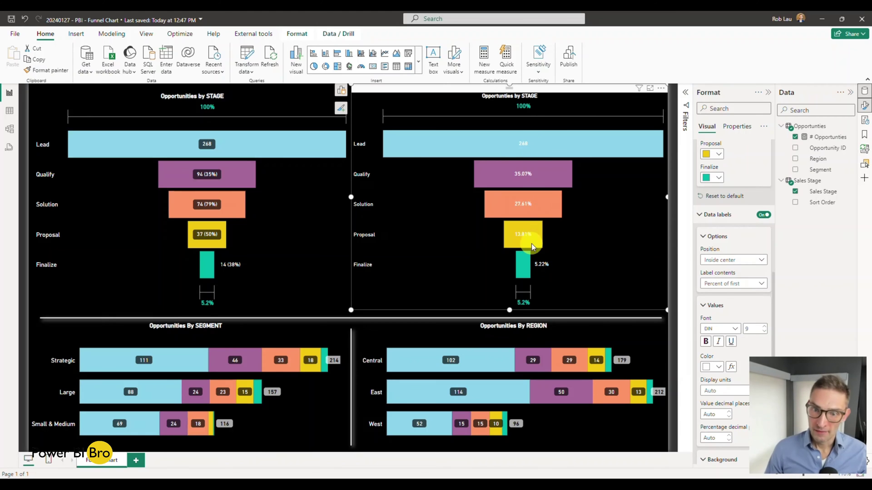
{"action": "left_click", "coordinate": [721, 285]}
{"action": "left_click", "coordinate": [730, 317]}
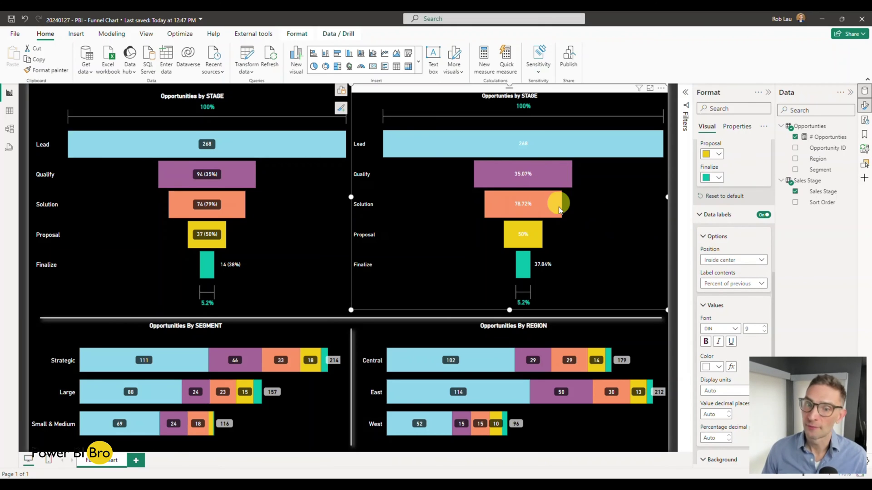
{"action": "left_click", "coordinate": [735, 283]}
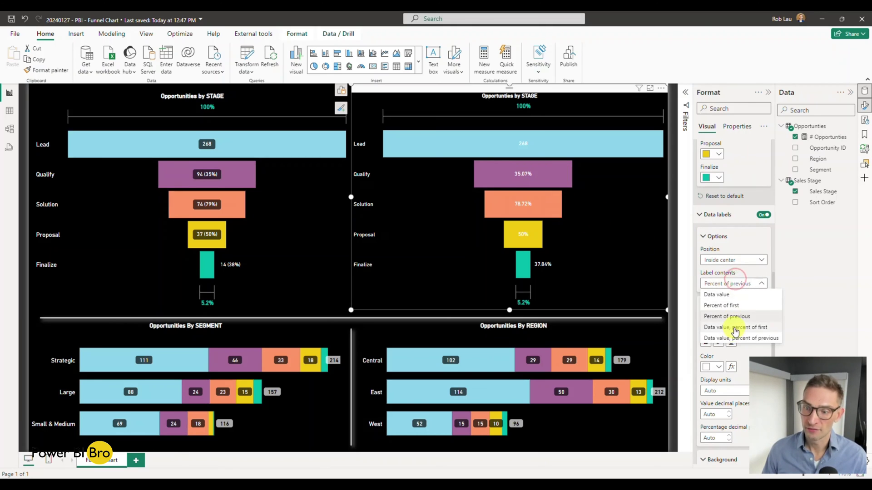
{"action": "left_click", "coordinate": [735, 327]}
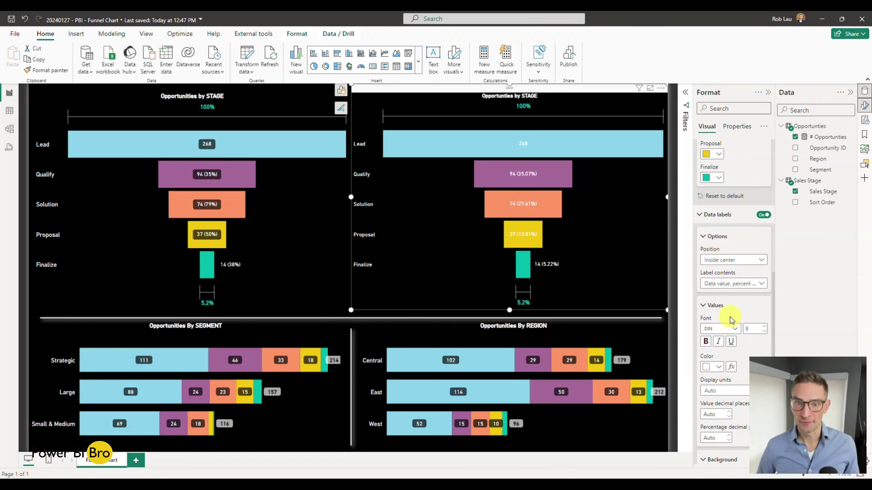
{"action": "left_click", "coordinate": [750, 284]}
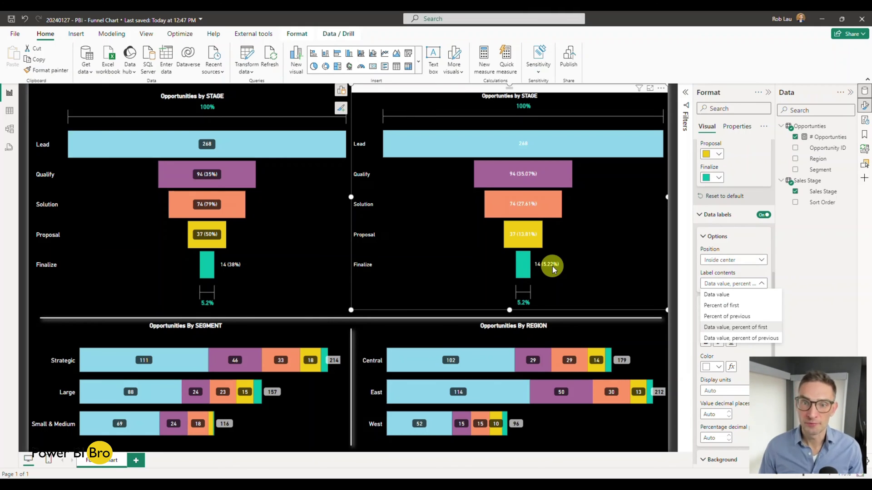
{"action": "left_click", "coordinate": [733, 339]}
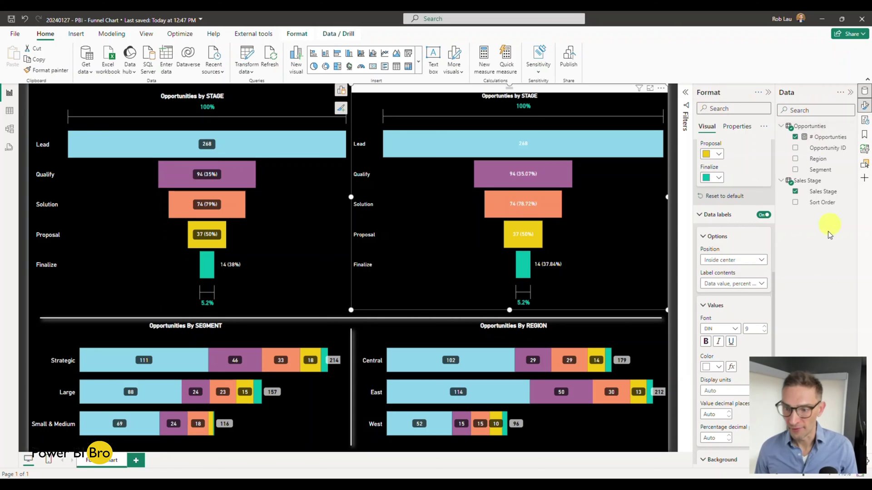
{"action": "scroll", "coordinate": [753, 288], "scroll_direction": "down", "scroll_amount": 2}
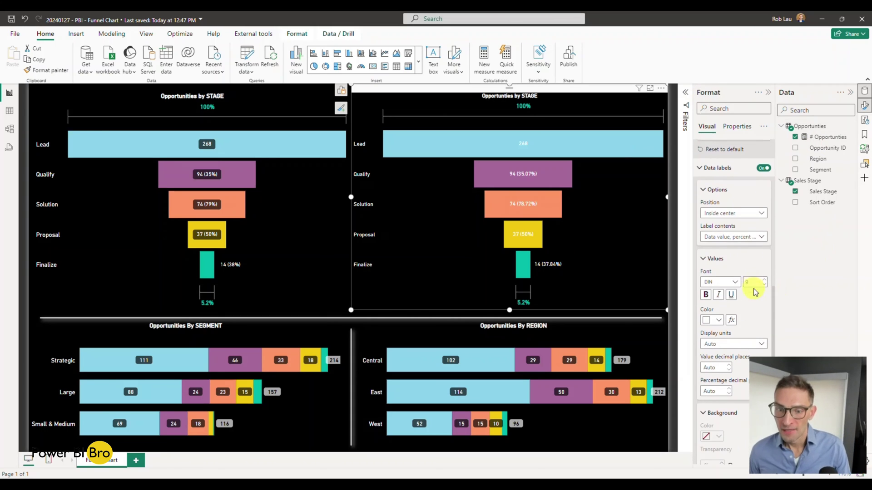
{"action": "left_click", "coordinate": [372, 363]}
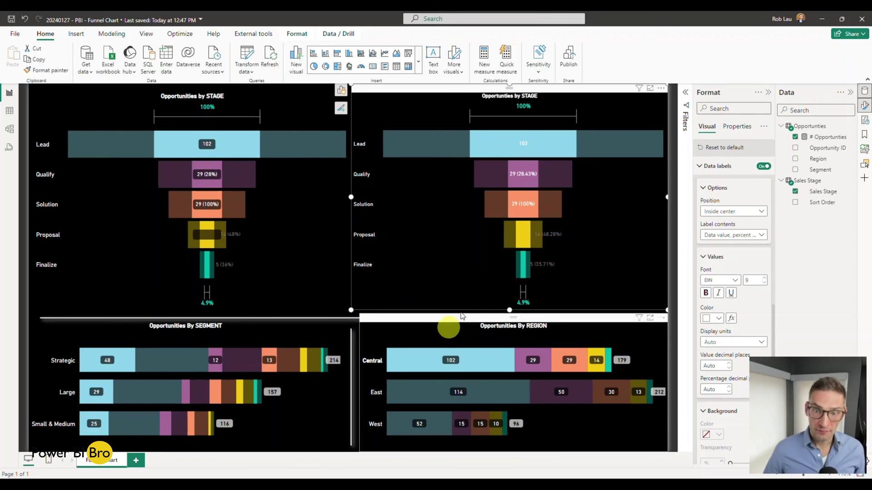
{"action": "left_click", "coordinate": [374, 393]}
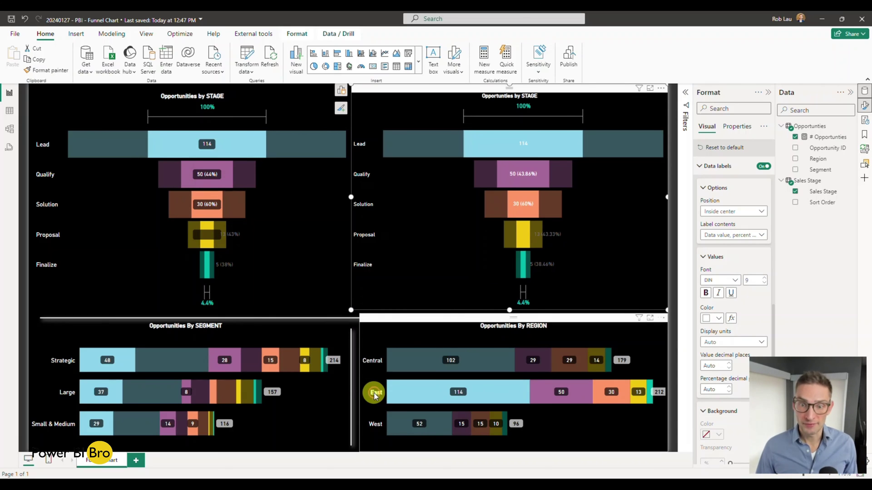
{"action": "left_click", "coordinate": [376, 423]}
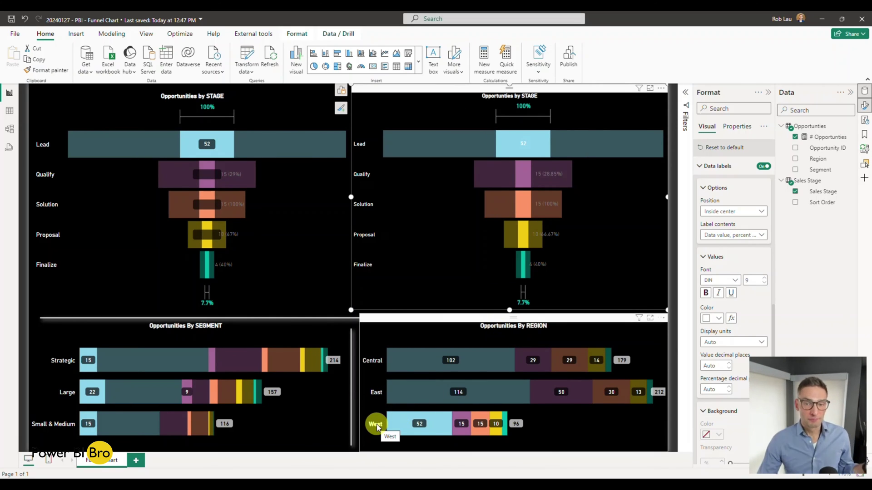
{"action": "left_click", "coordinate": [526, 278]}
{"action": "left_click", "coordinate": [400, 395]}
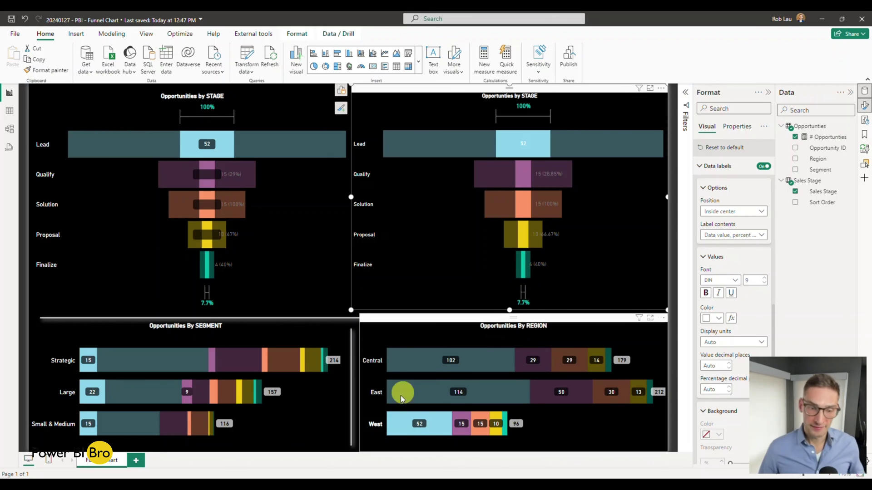
{"action": "left_click", "coordinate": [376, 426]}
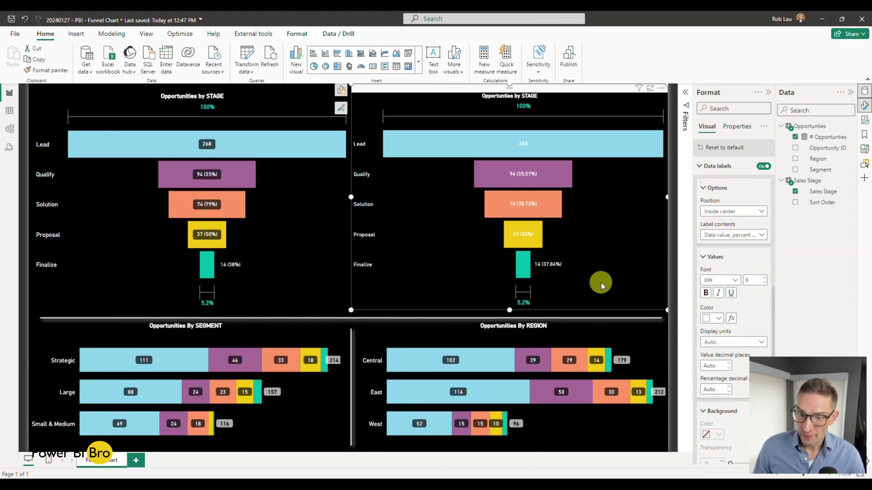
Reselect the right funnel, collapse the Title and Conversion rate label groups, and expand Data labels
{"action": "left_click", "coordinate": [366, 342]}
{"action": "left_click", "coordinate": [408, 273]}
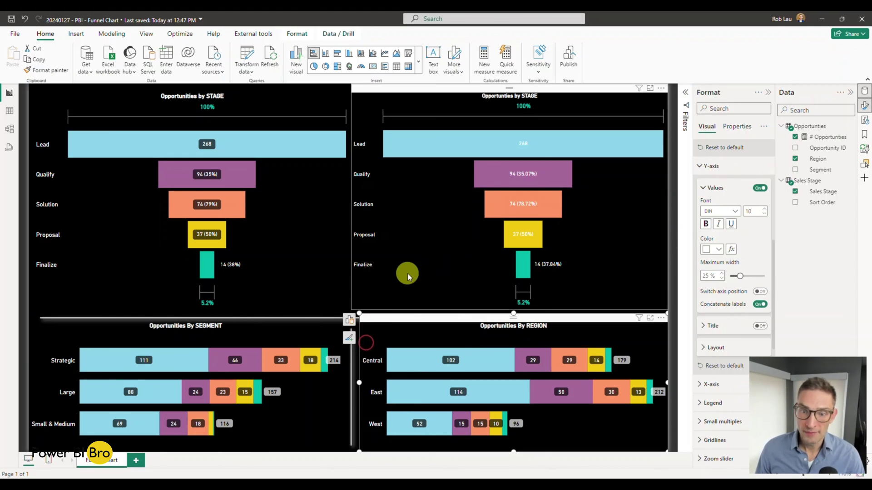
{"action": "scroll", "coordinate": [709, 277], "scroll_direction": "down", "scroll_amount": 10}
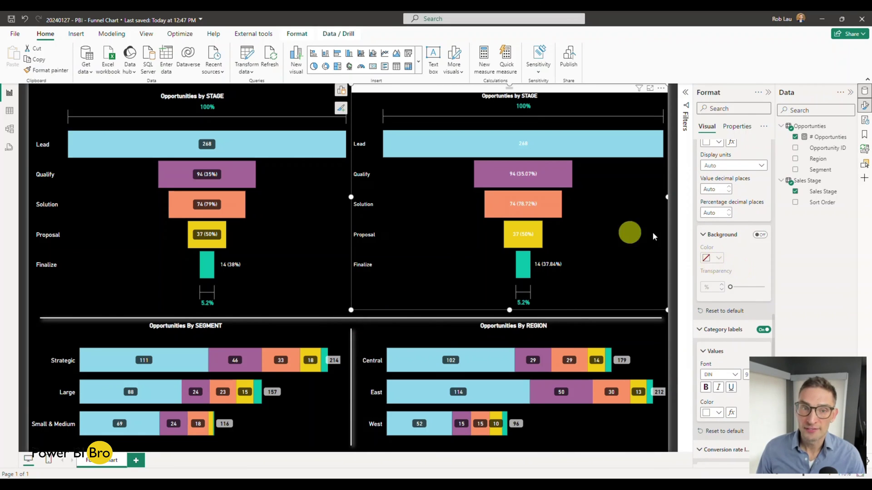
{"action": "scroll", "coordinate": [731, 238], "scroll_direction": "down", "scroll_amount": 3}
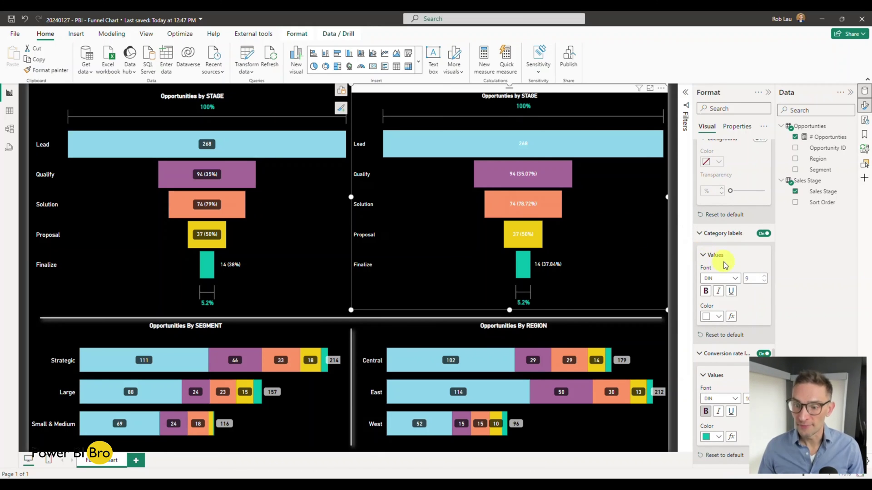
{"action": "scroll", "coordinate": [721, 345], "scroll_direction": "up", "scroll_amount": 3}
{"action": "scroll", "coordinate": [731, 318], "scroll_direction": "up", "scroll_amount": 5}
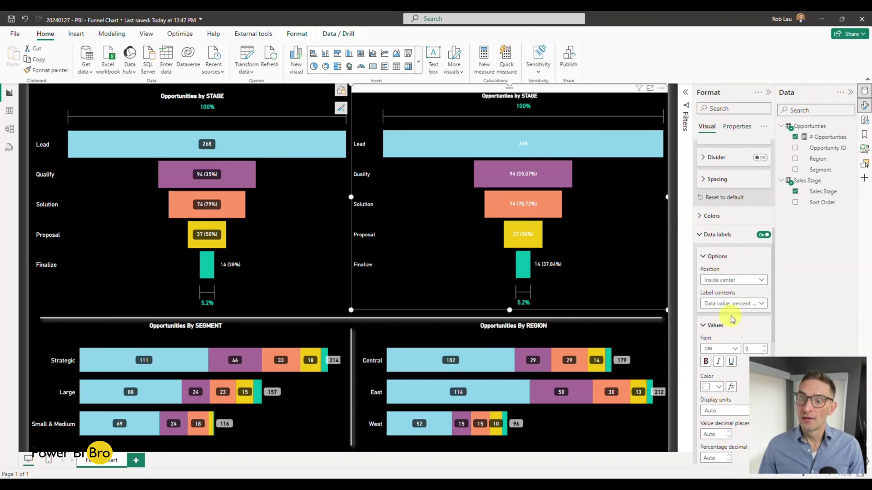
{"action": "left_click", "coordinate": [701, 237]}
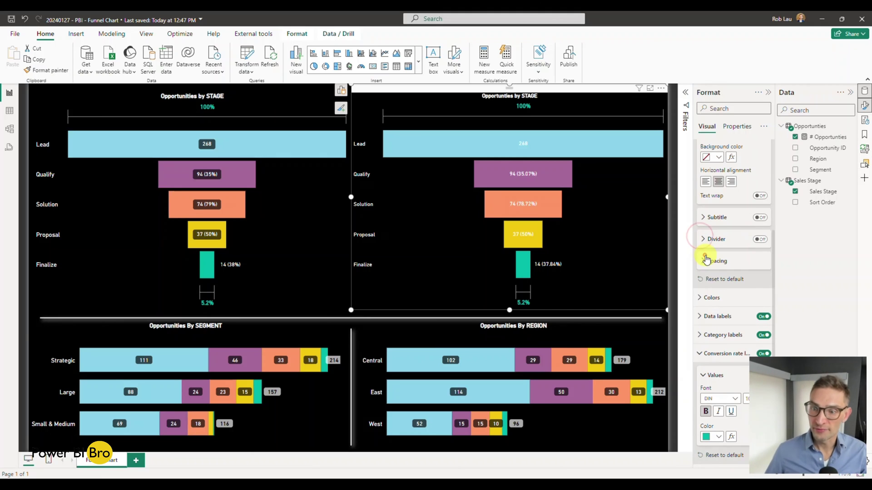
{"action": "scroll", "coordinate": [721, 229], "scroll_direction": "up", "scroll_amount": 3}
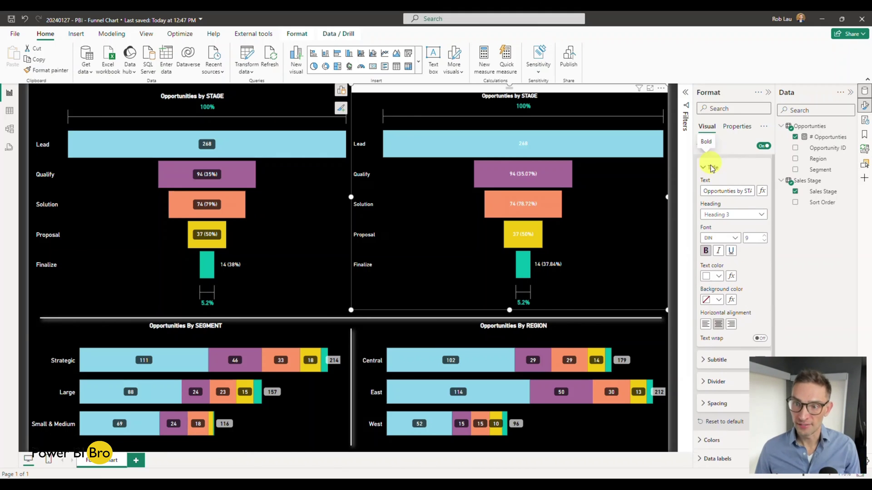
{"action": "left_click", "coordinate": [702, 168]}
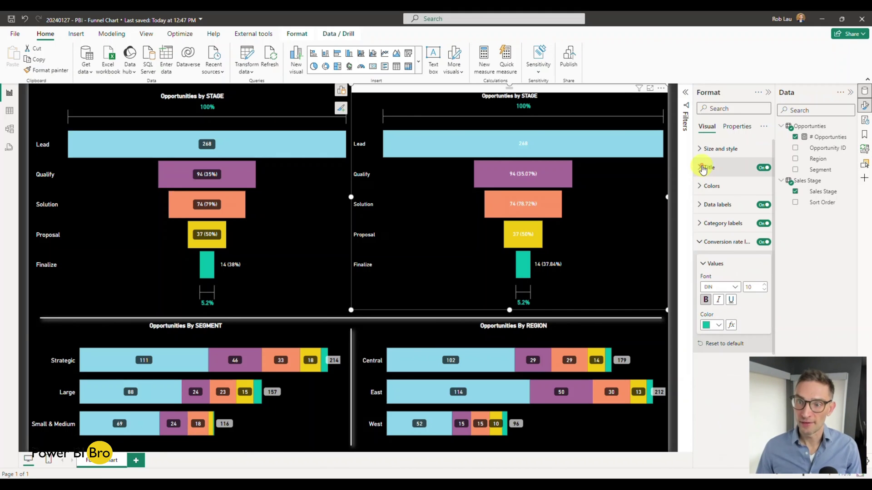
{"action": "left_click", "coordinate": [700, 242]}
{"action": "left_click", "coordinate": [701, 204]}
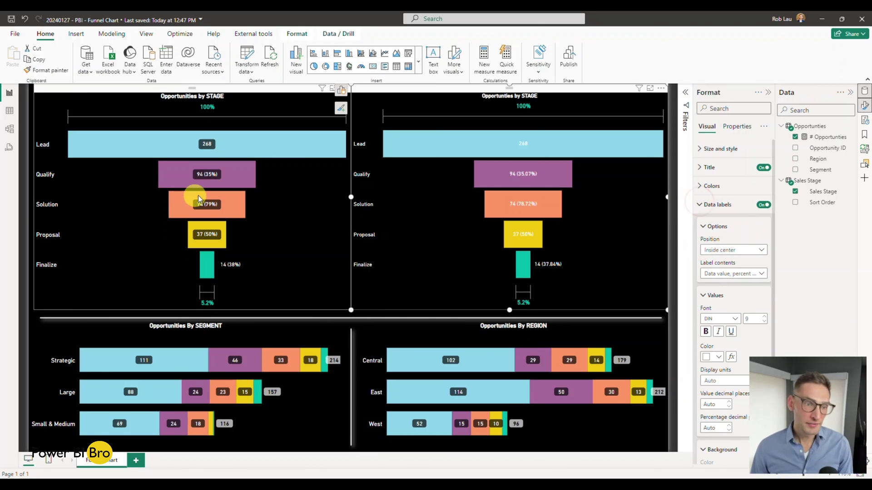
{"action": "scroll", "coordinate": [715, 216], "scroll_direction": "down", "scroll_amount": 2}
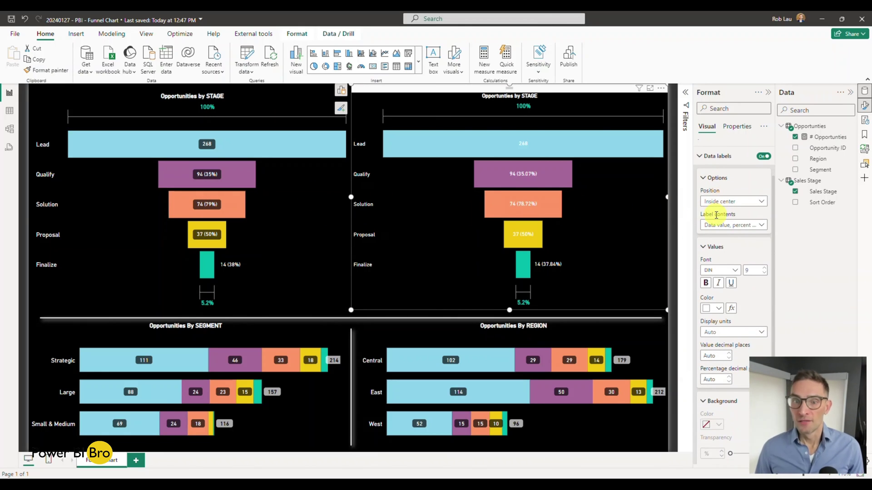
Turn on black data label backgrounds and set their transparency to 31%
{"action": "left_click", "coordinate": [704, 198]}
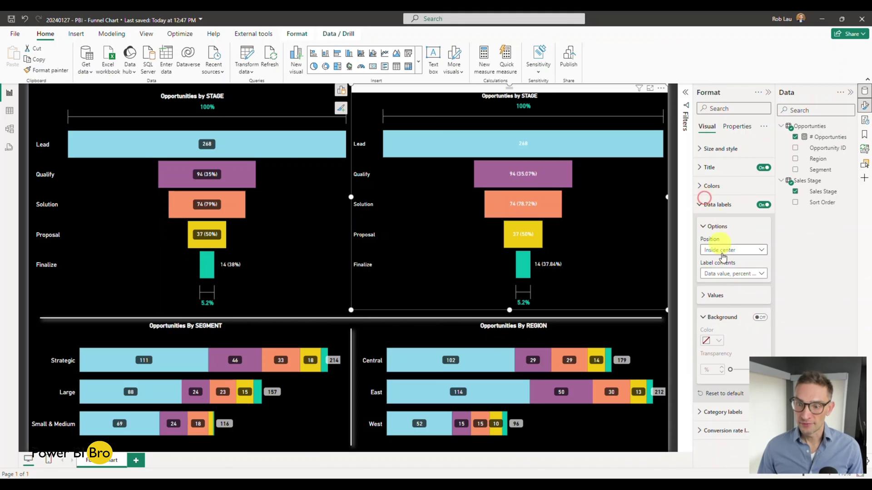
{"action": "left_click", "coordinate": [760, 317]}
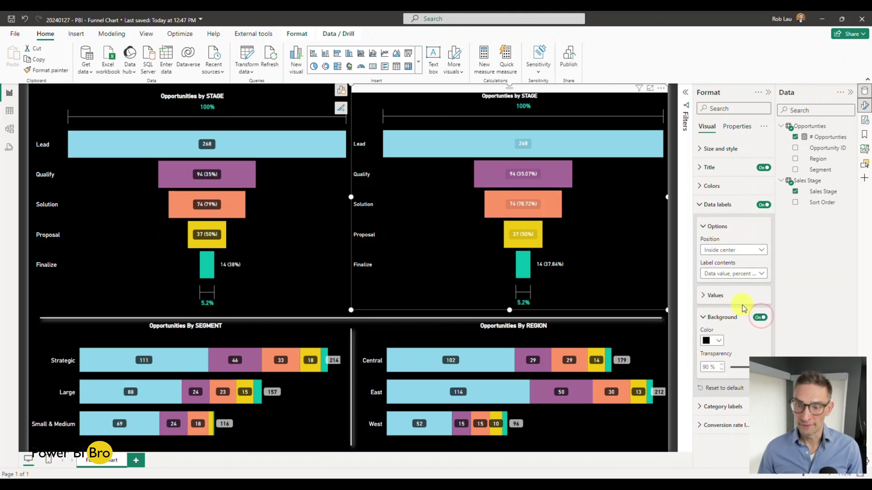
{"action": "left_click", "coordinate": [719, 340]}
{"action": "left_click", "coordinate": [723, 196]}
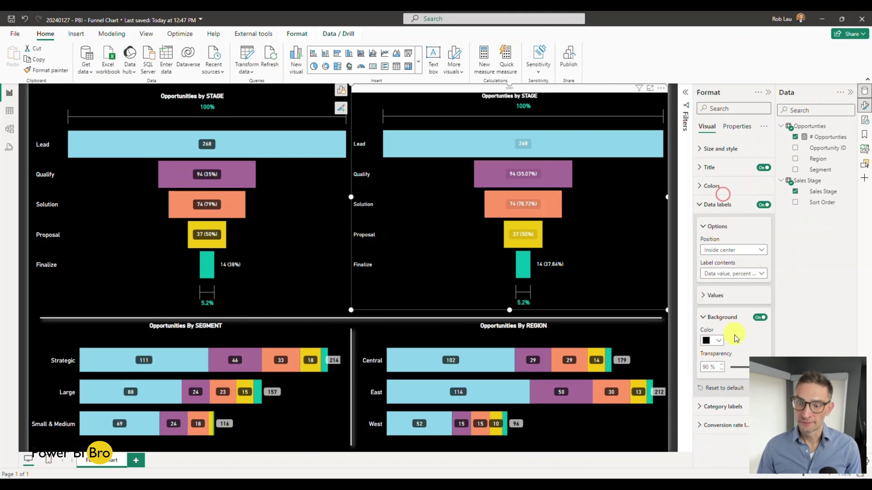
{"action": "left_click", "coordinate": [700, 417]}
{"action": "scroll", "coordinate": [731, 318], "scroll_direction": "down", "scroll_amount": 2}
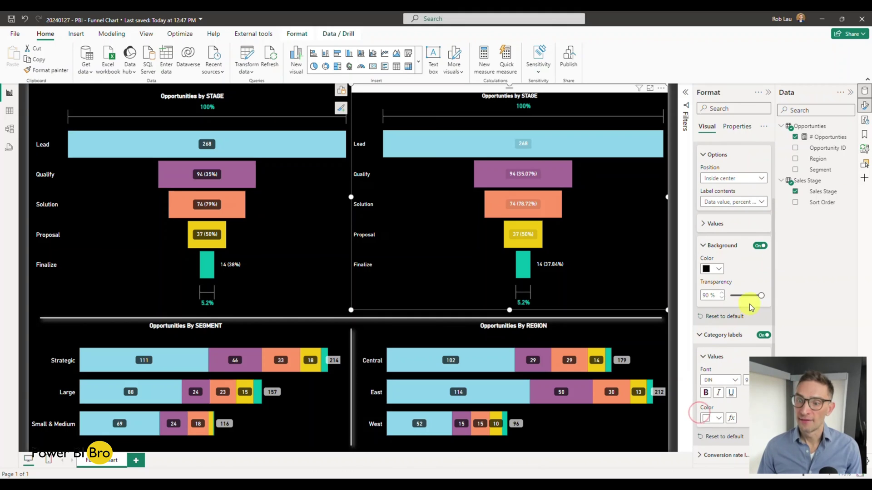
{"action": "left_click_drag", "start_coordinate": [762, 296], "coordinate": [707, 293]}
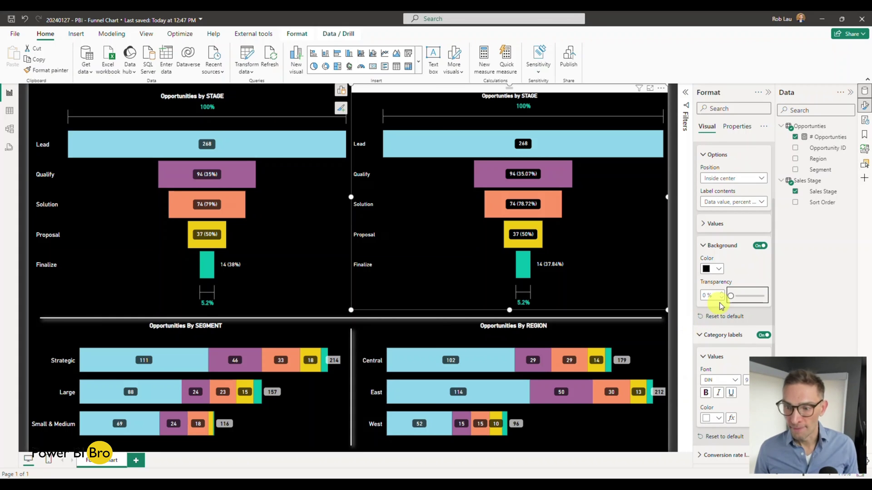
{"action": "left_click_drag", "start_coordinate": [730, 296], "coordinate": [740, 294]}
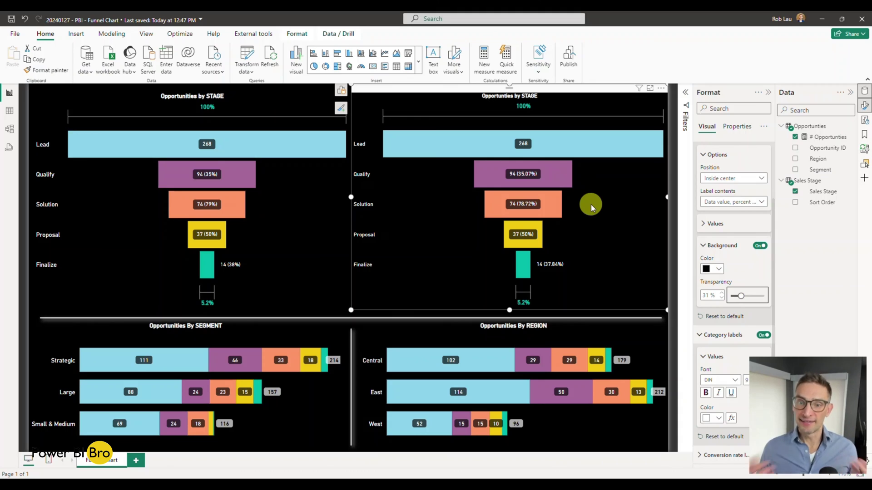